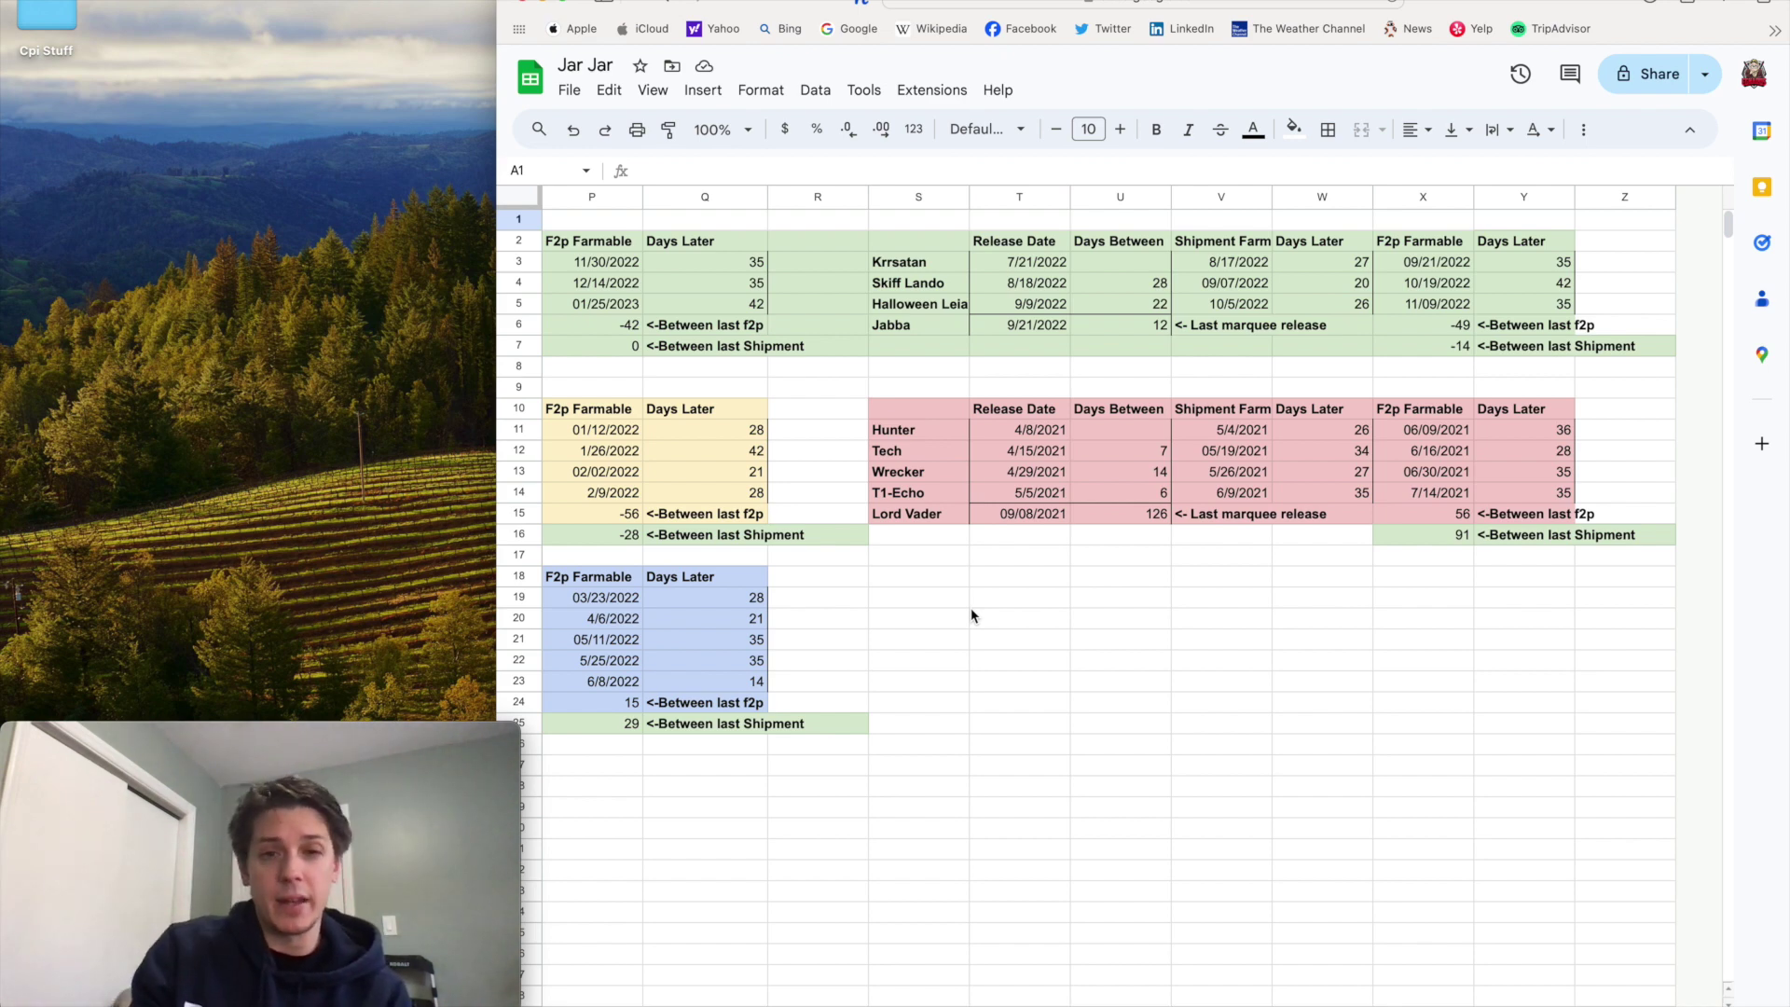
- Look across the past release tables for the 3, 4 and 5 marquee events
scroll(970, 615, "left", 15)
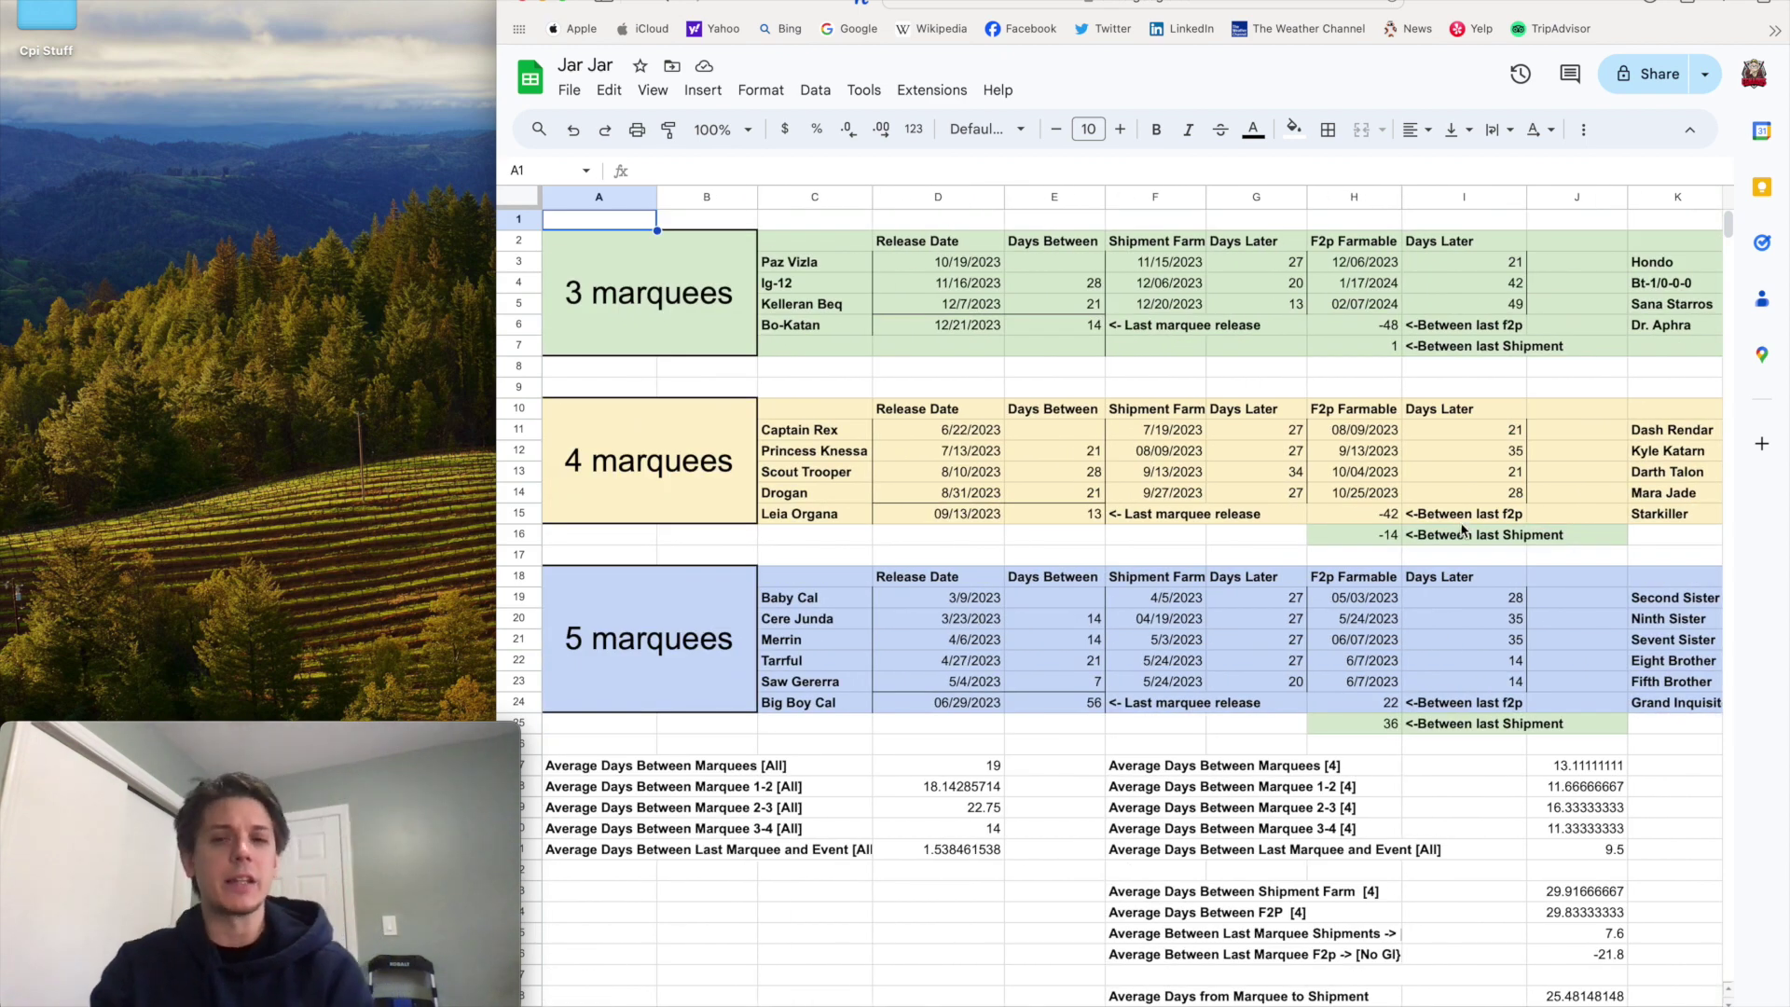
scroll(1461, 529, "right", 15)
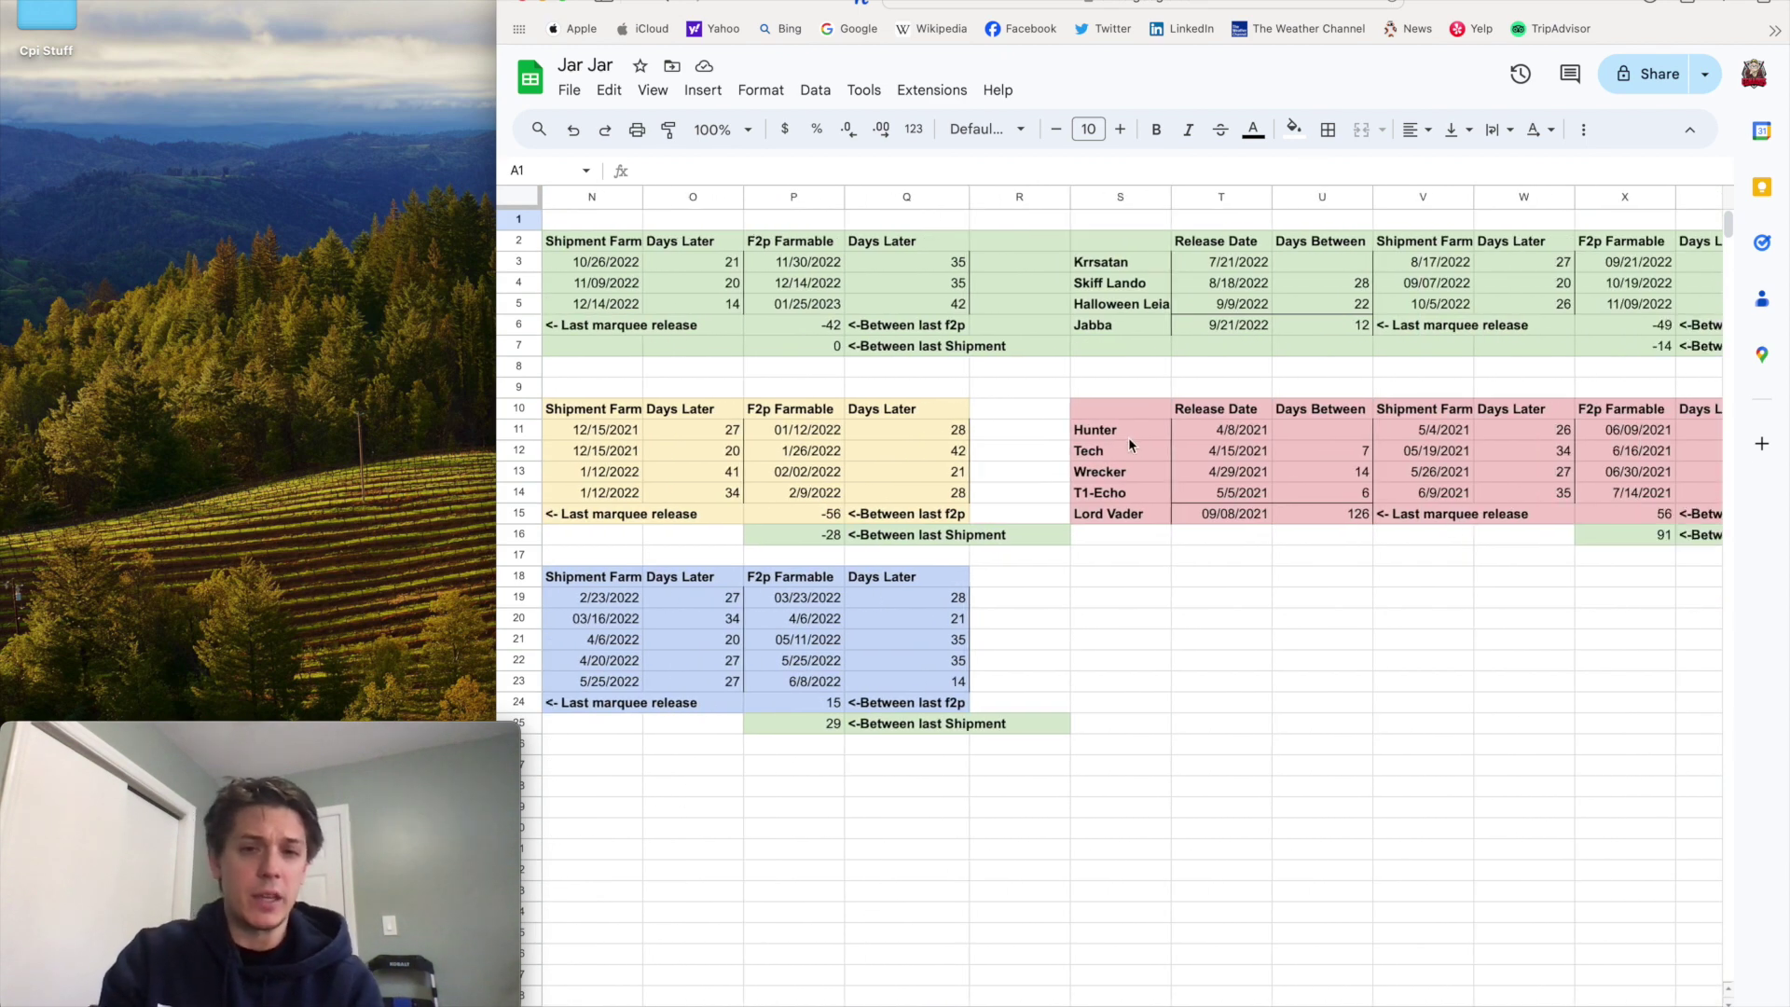
left_click(1123, 433)
left_click(1121, 445)
left_click_drag(1120, 442, 1116, 463)
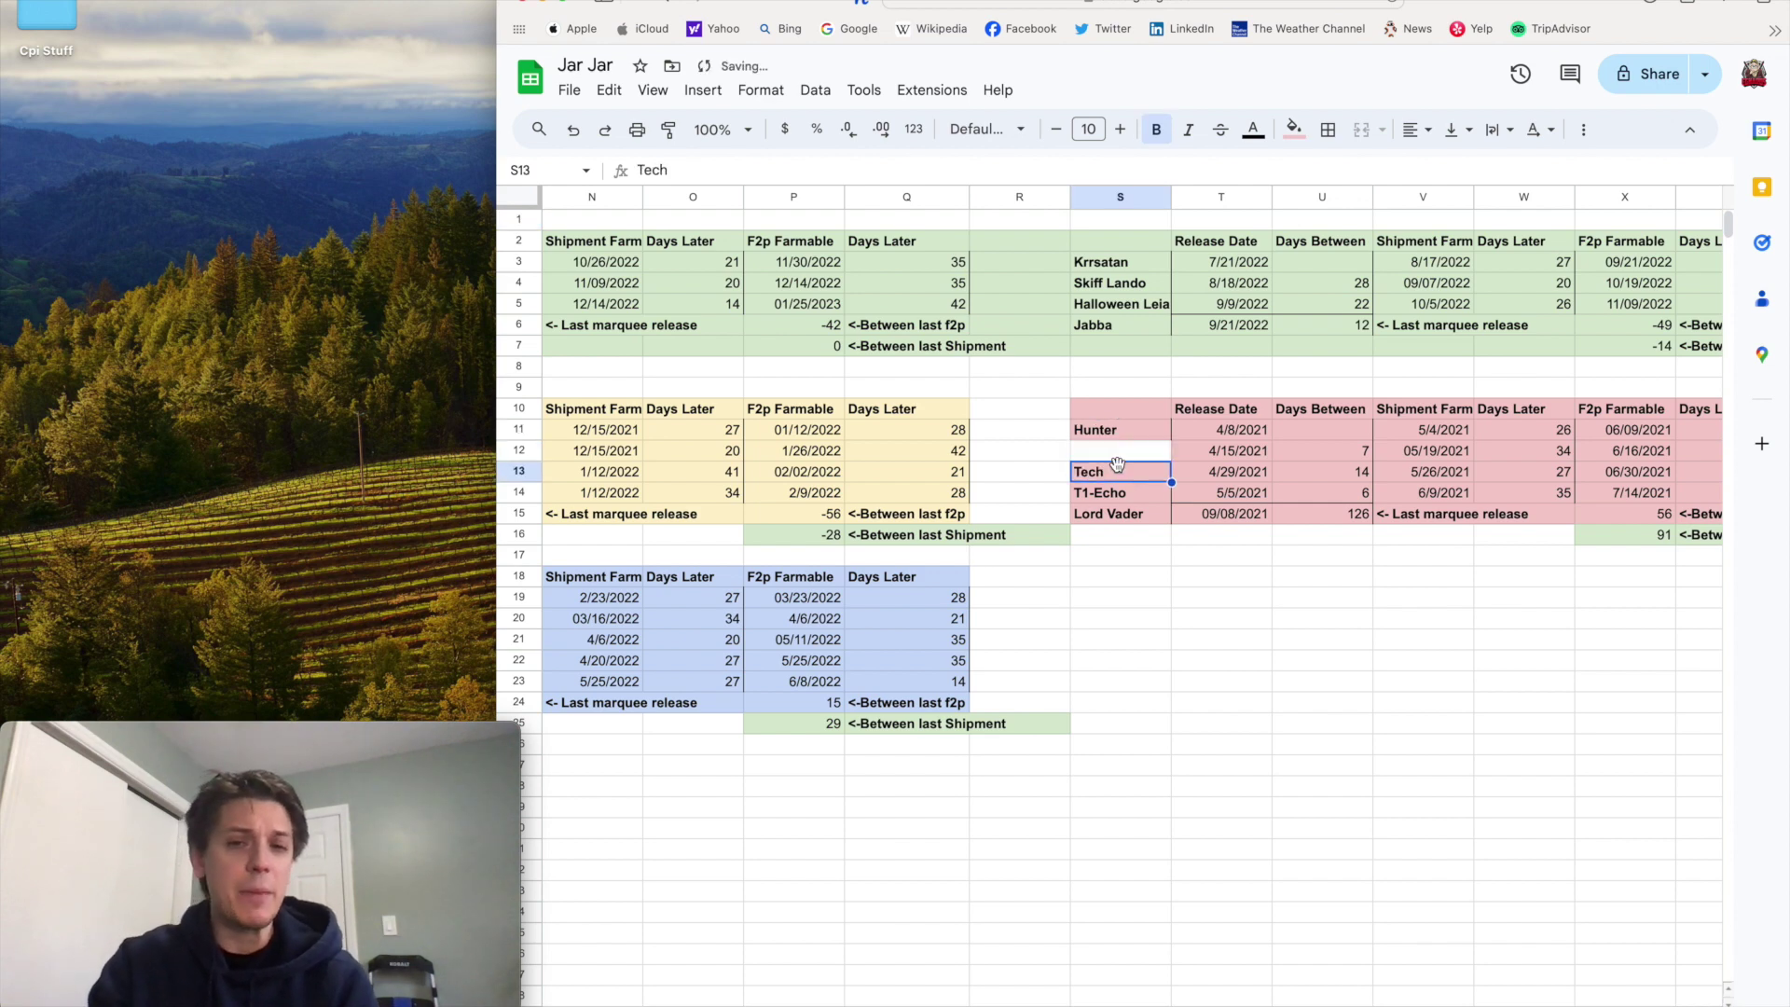
key("ctrl+z")
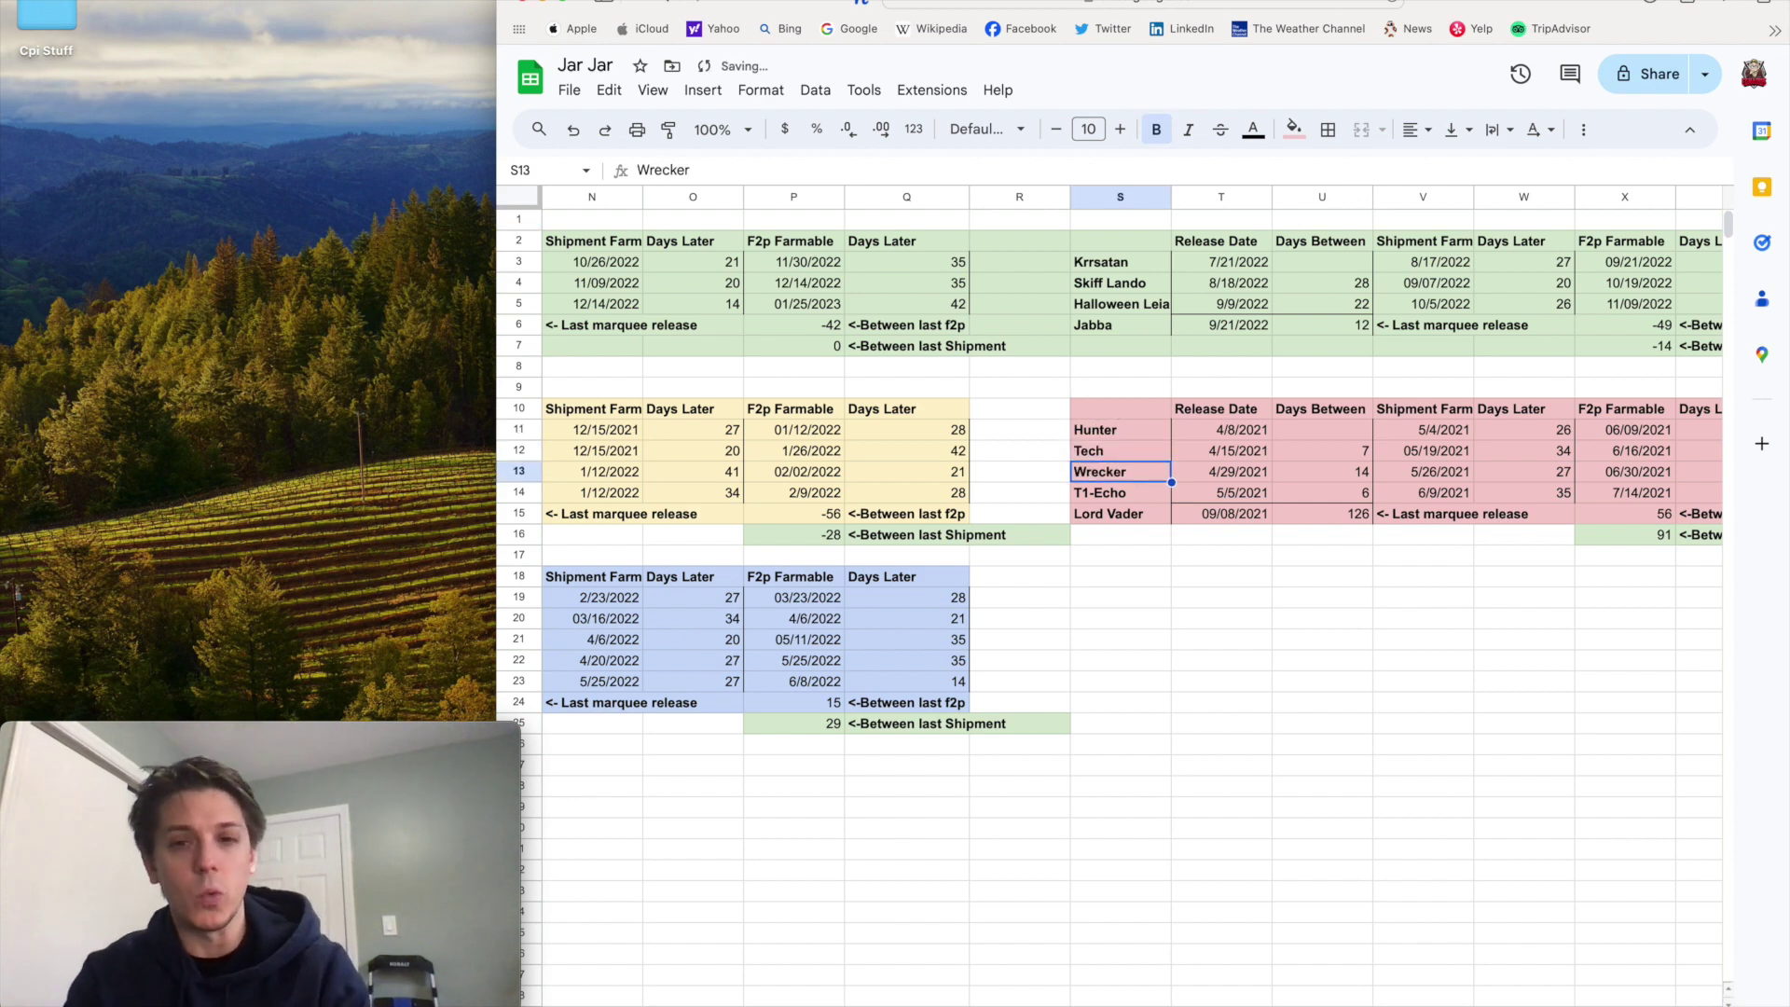
- Check Lord Vader's Days Between formula, then Paz Vizla's release date and days until shipment farm in the 3 marquees table
left_click(1213, 533)
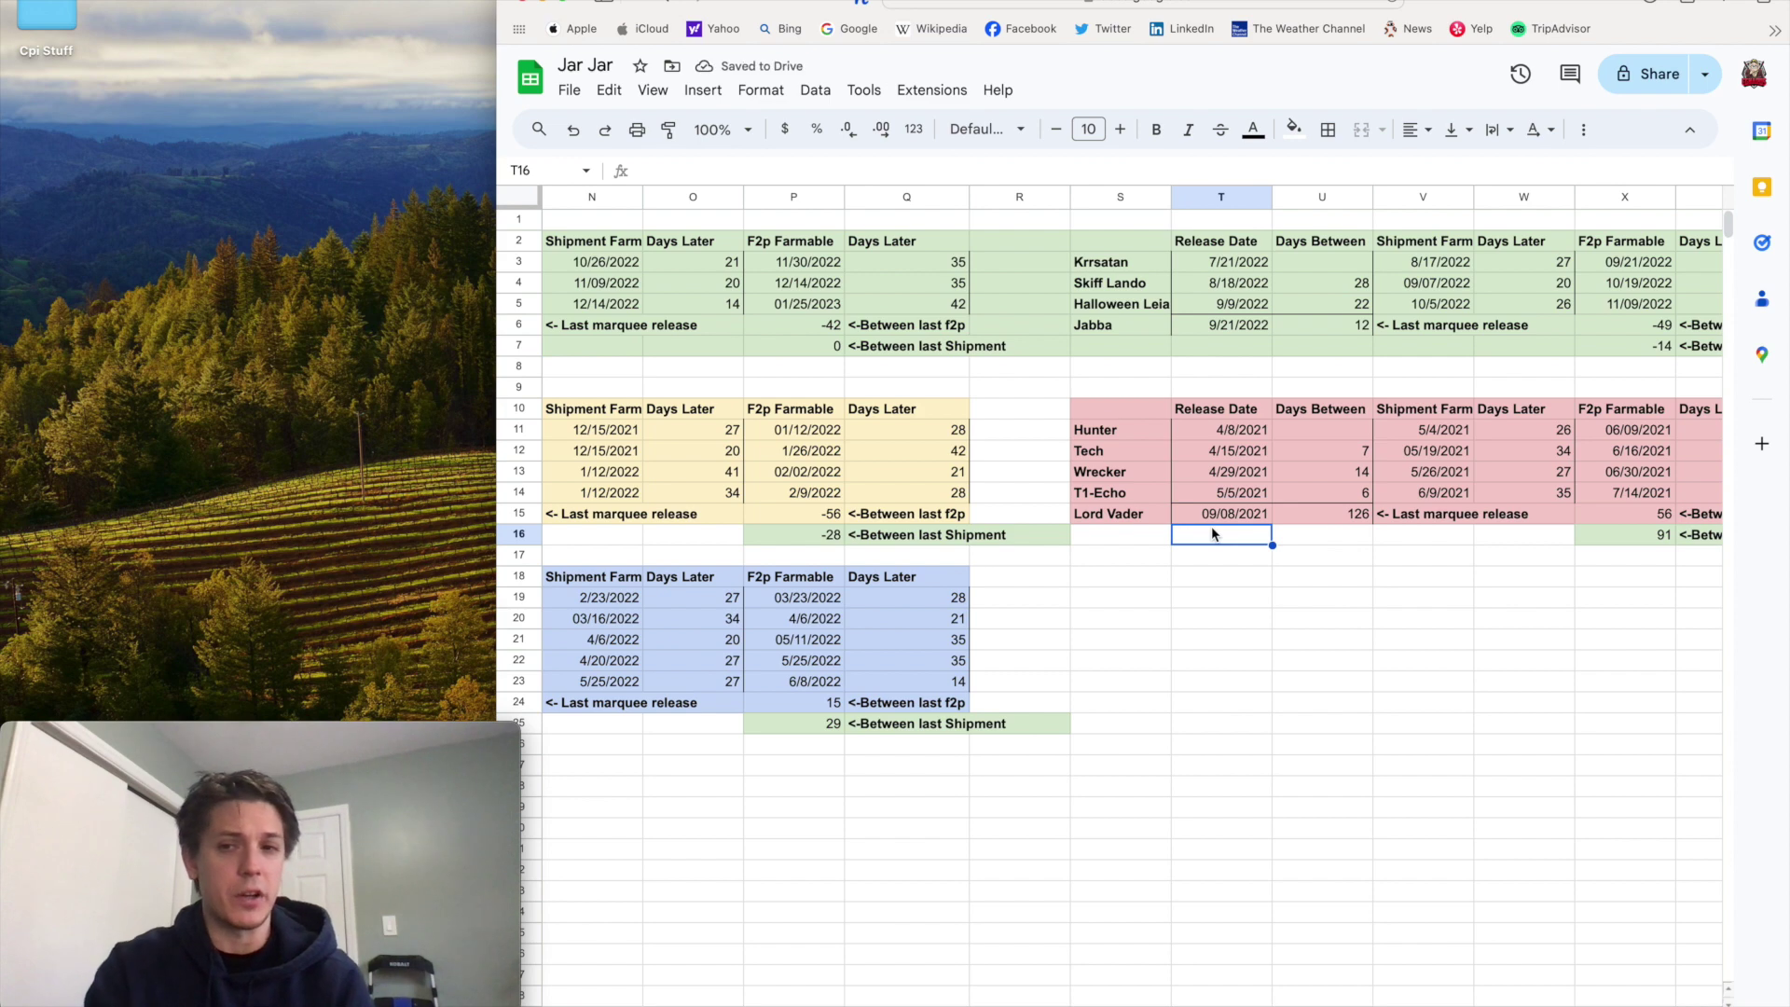
left_click(1343, 513)
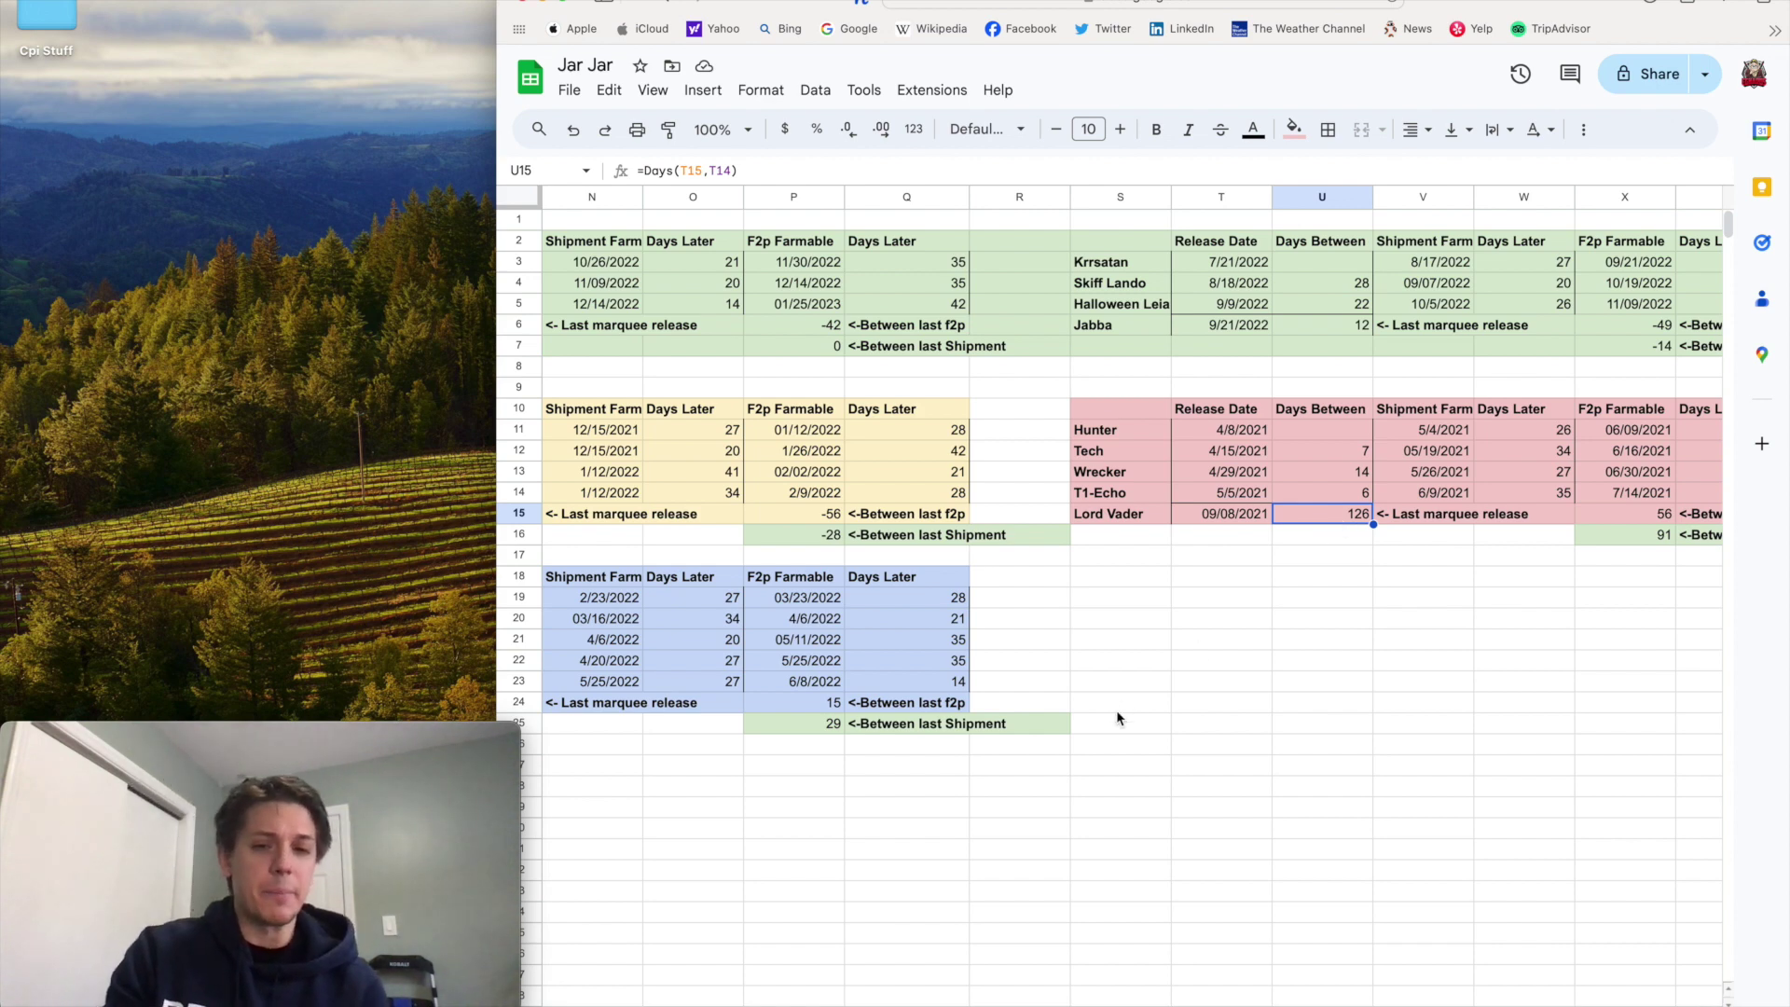
scroll(1116, 709, "left", 10)
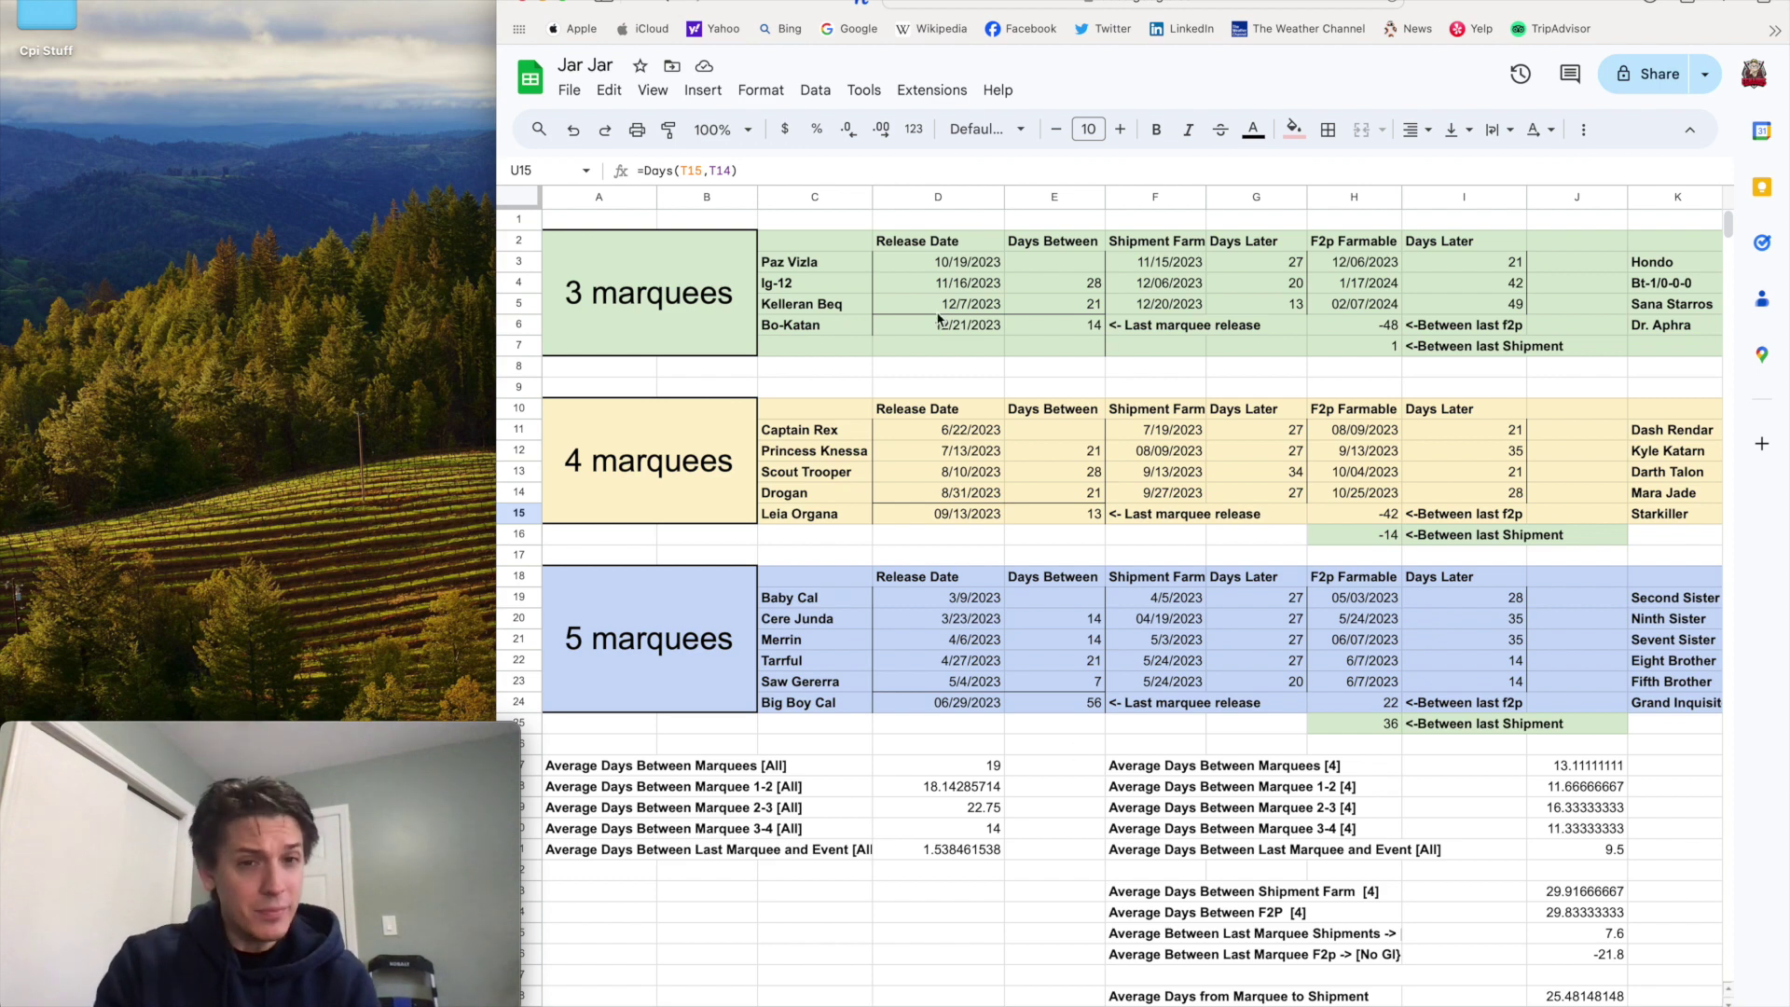
left_click(945, 269)
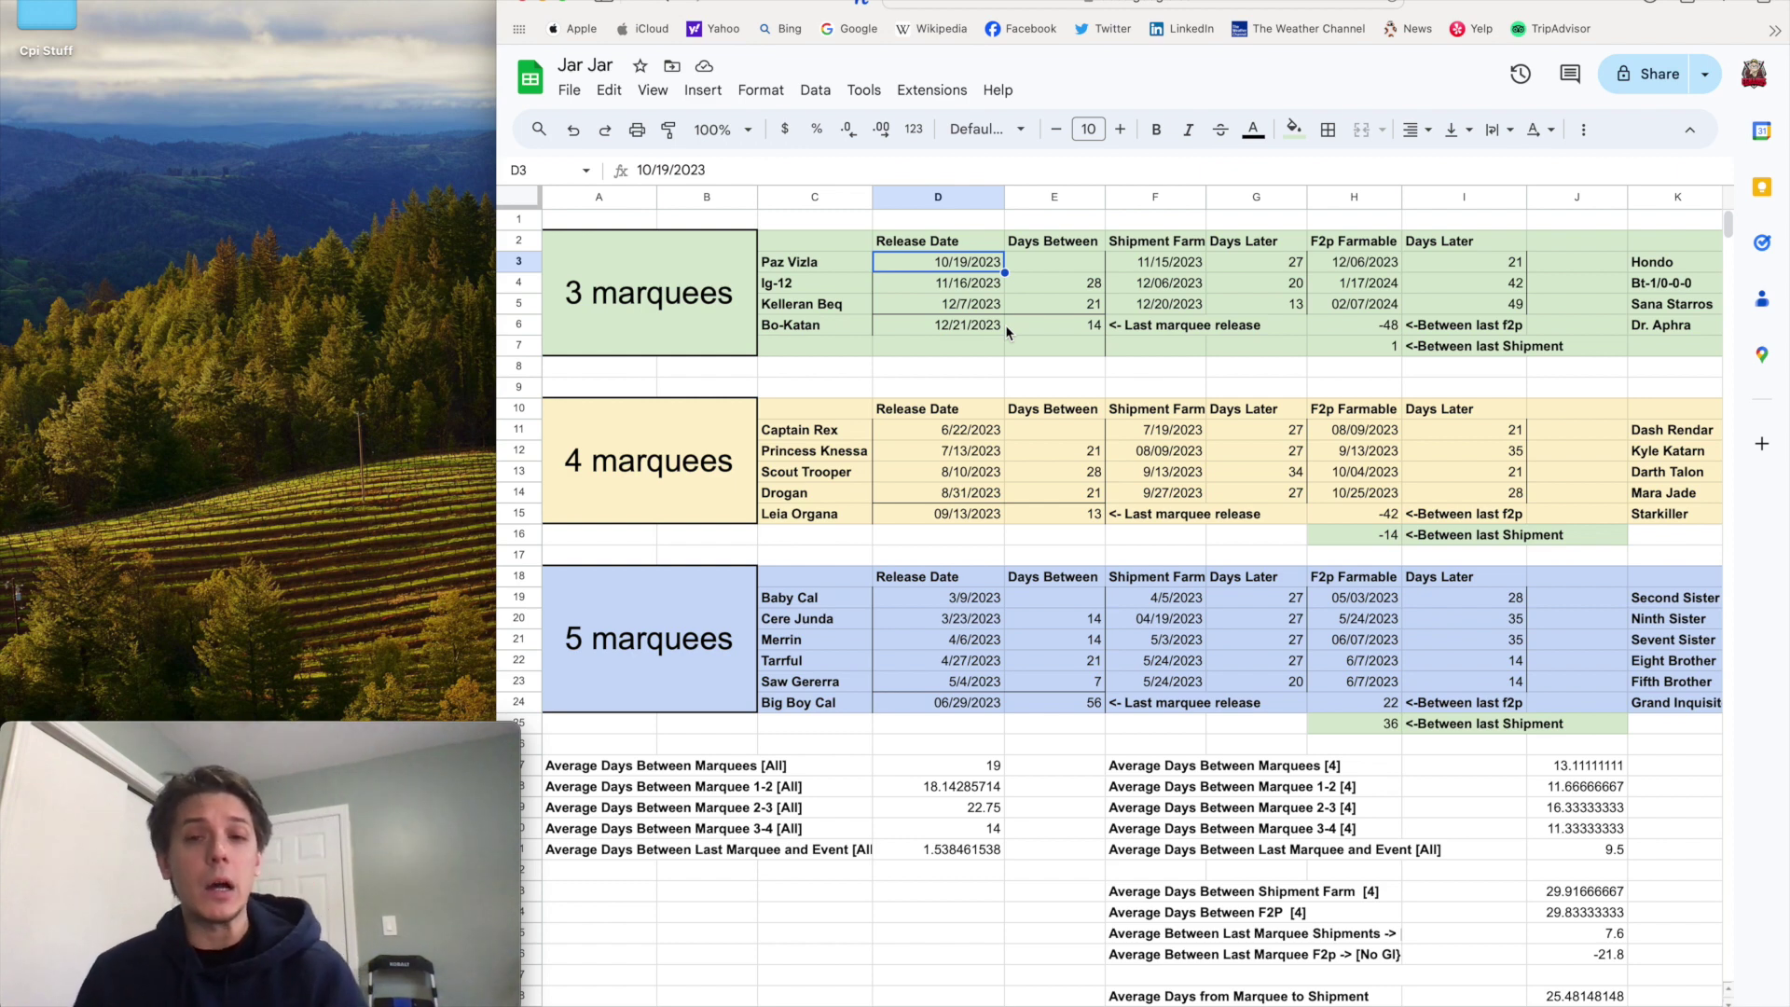
left_click(1264, 261)
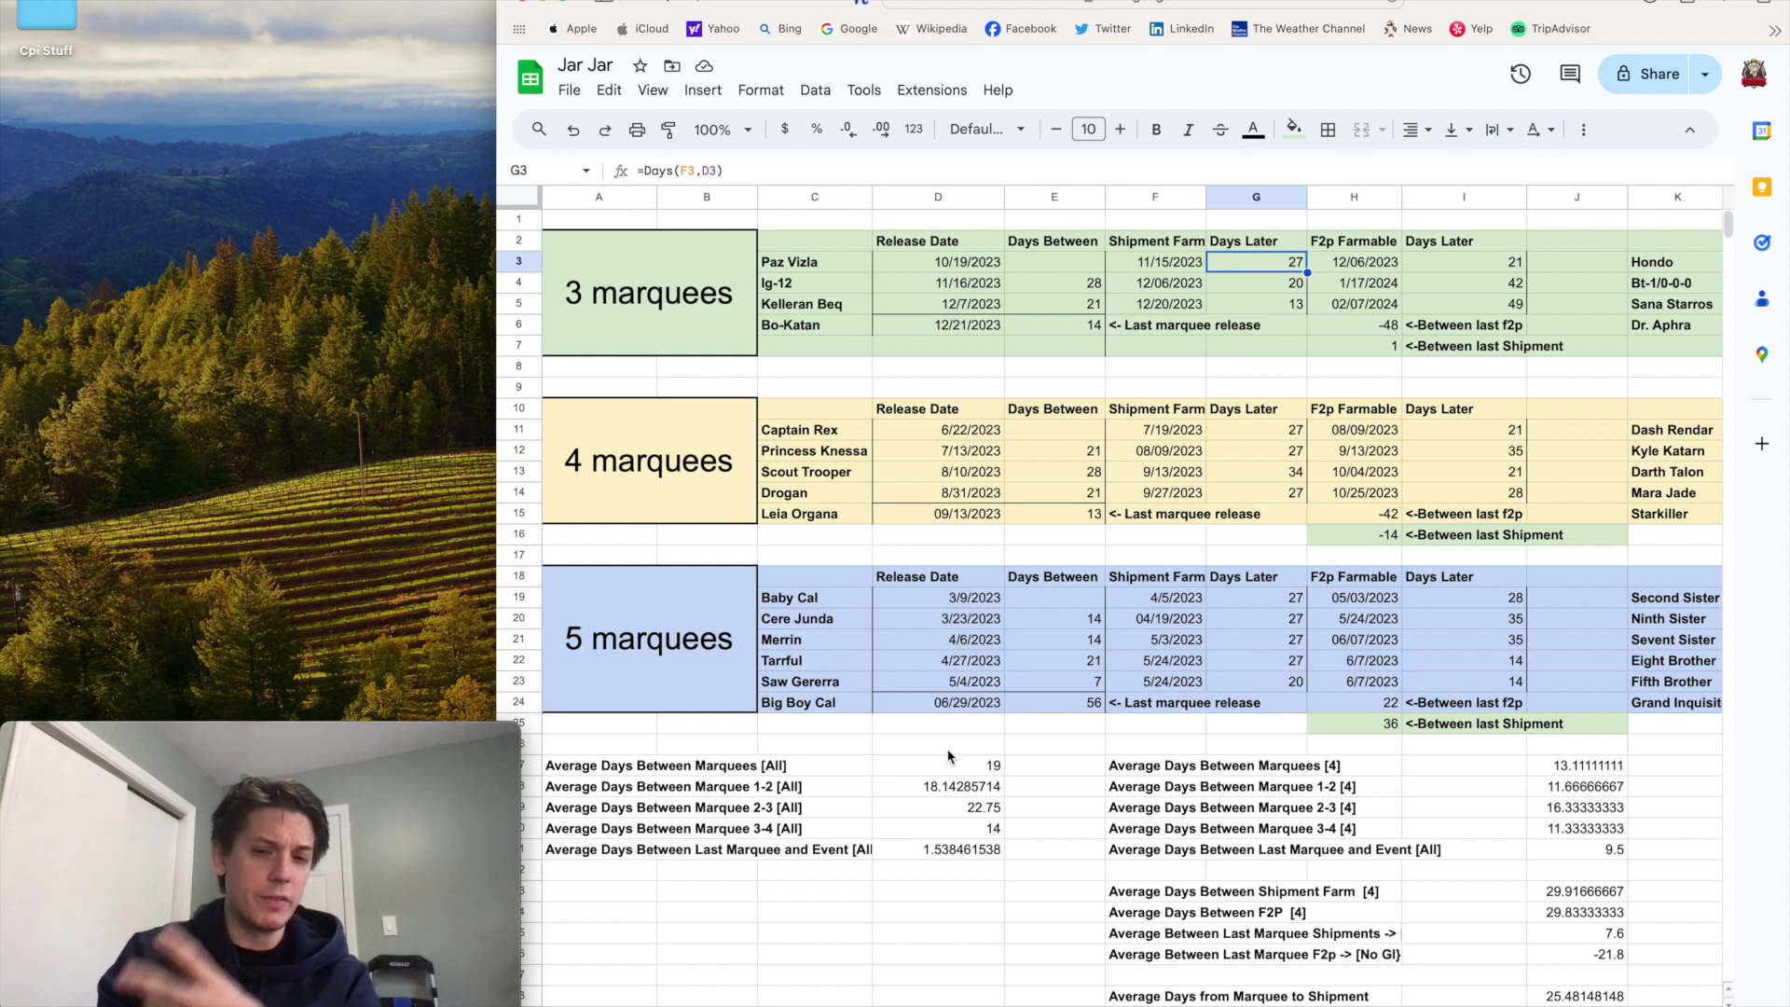
- Inspect the all-event marquee averages and the first-to-second marquee gaps in the 3, 4 and 5 marquee tables
left_click(986, 768)
left_click(977, 788)
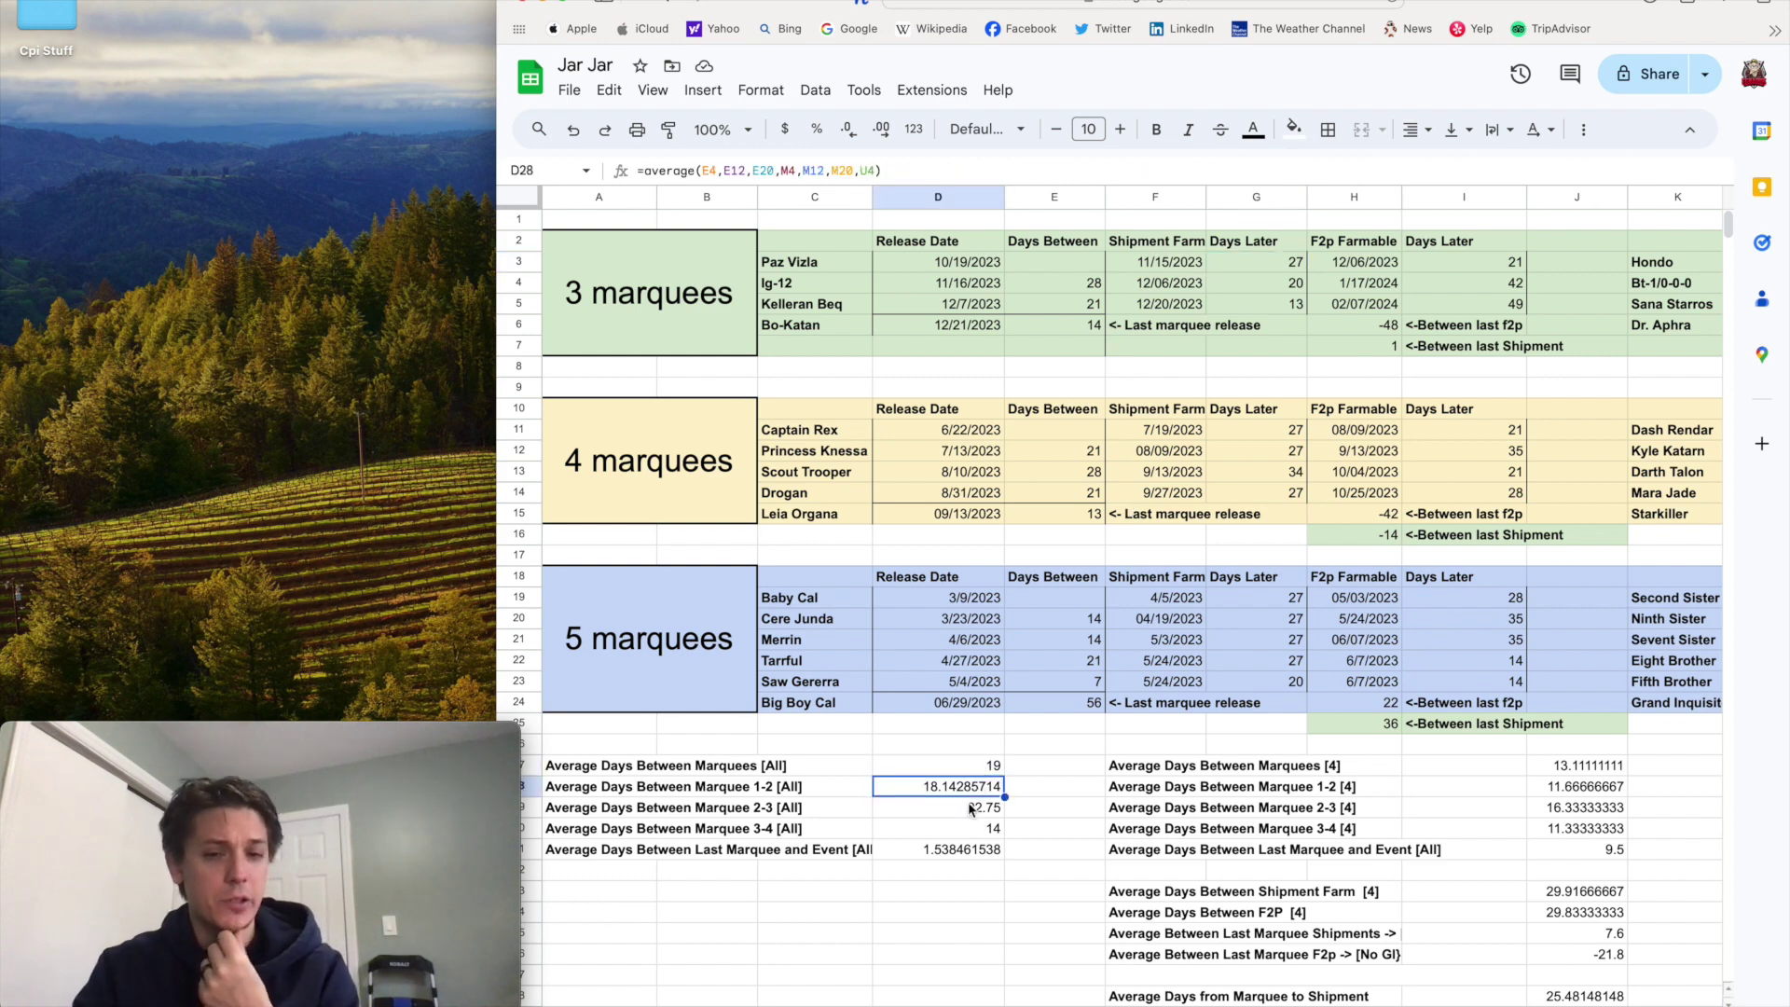
left_click(970, 809)
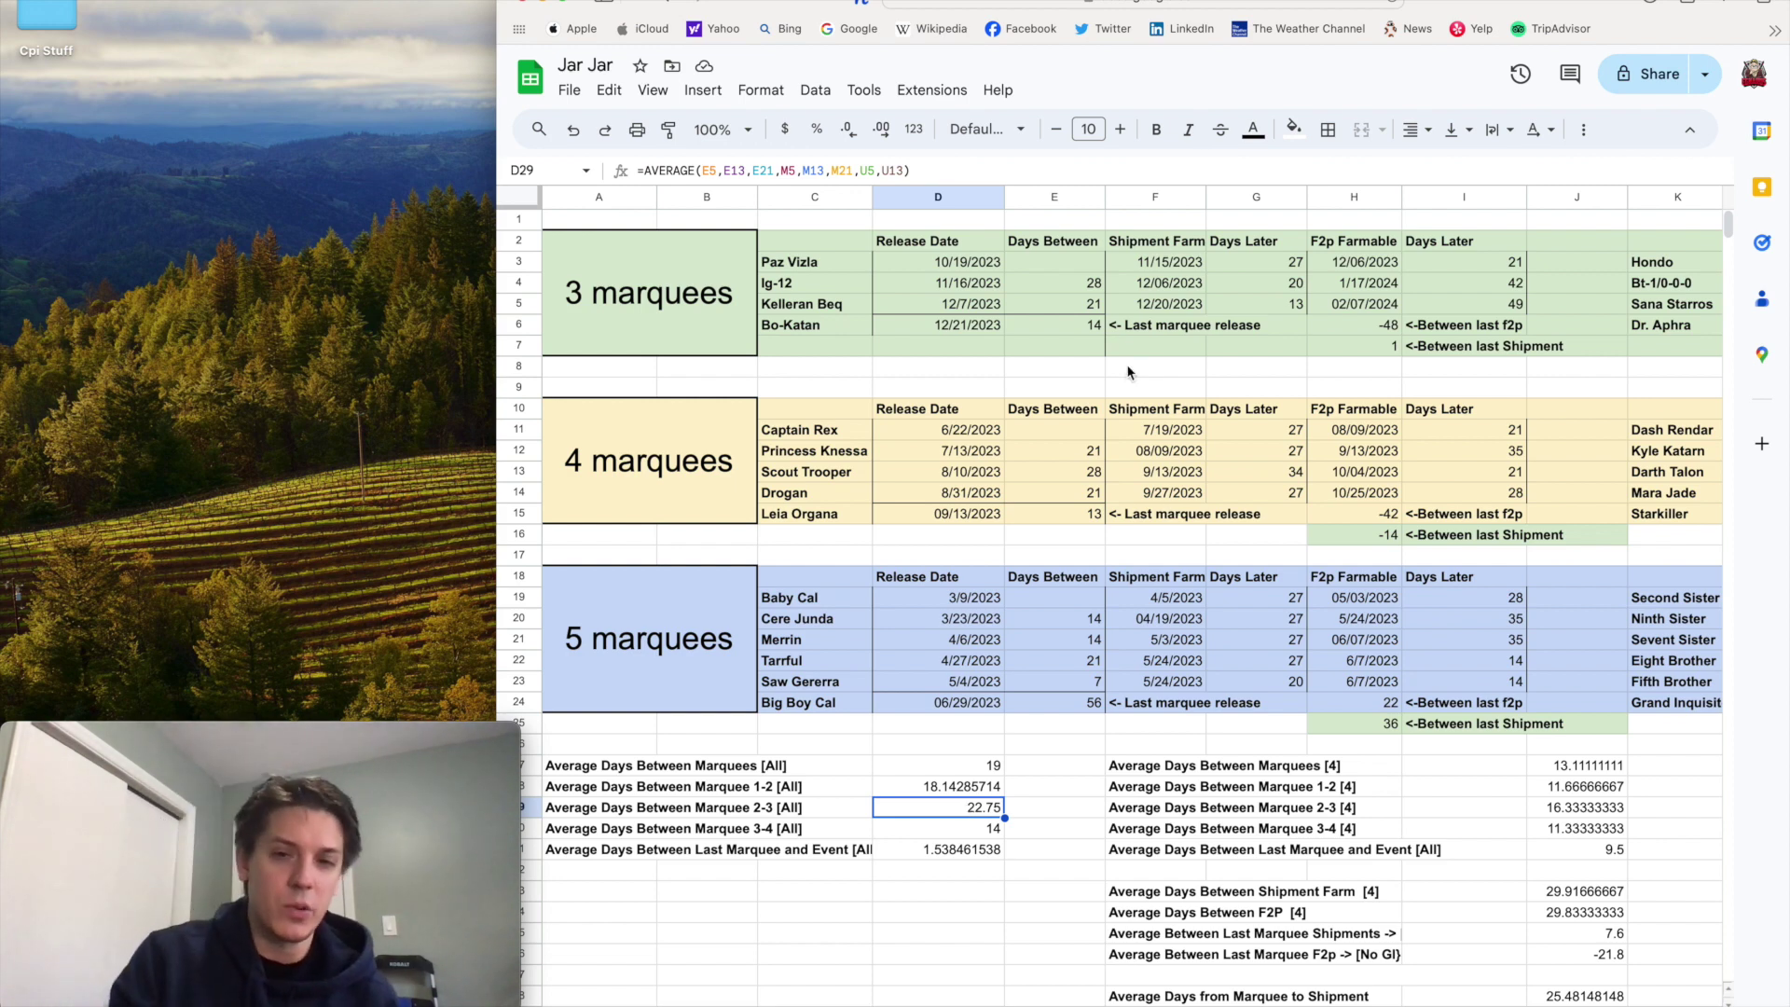
left_click(1071, 293)
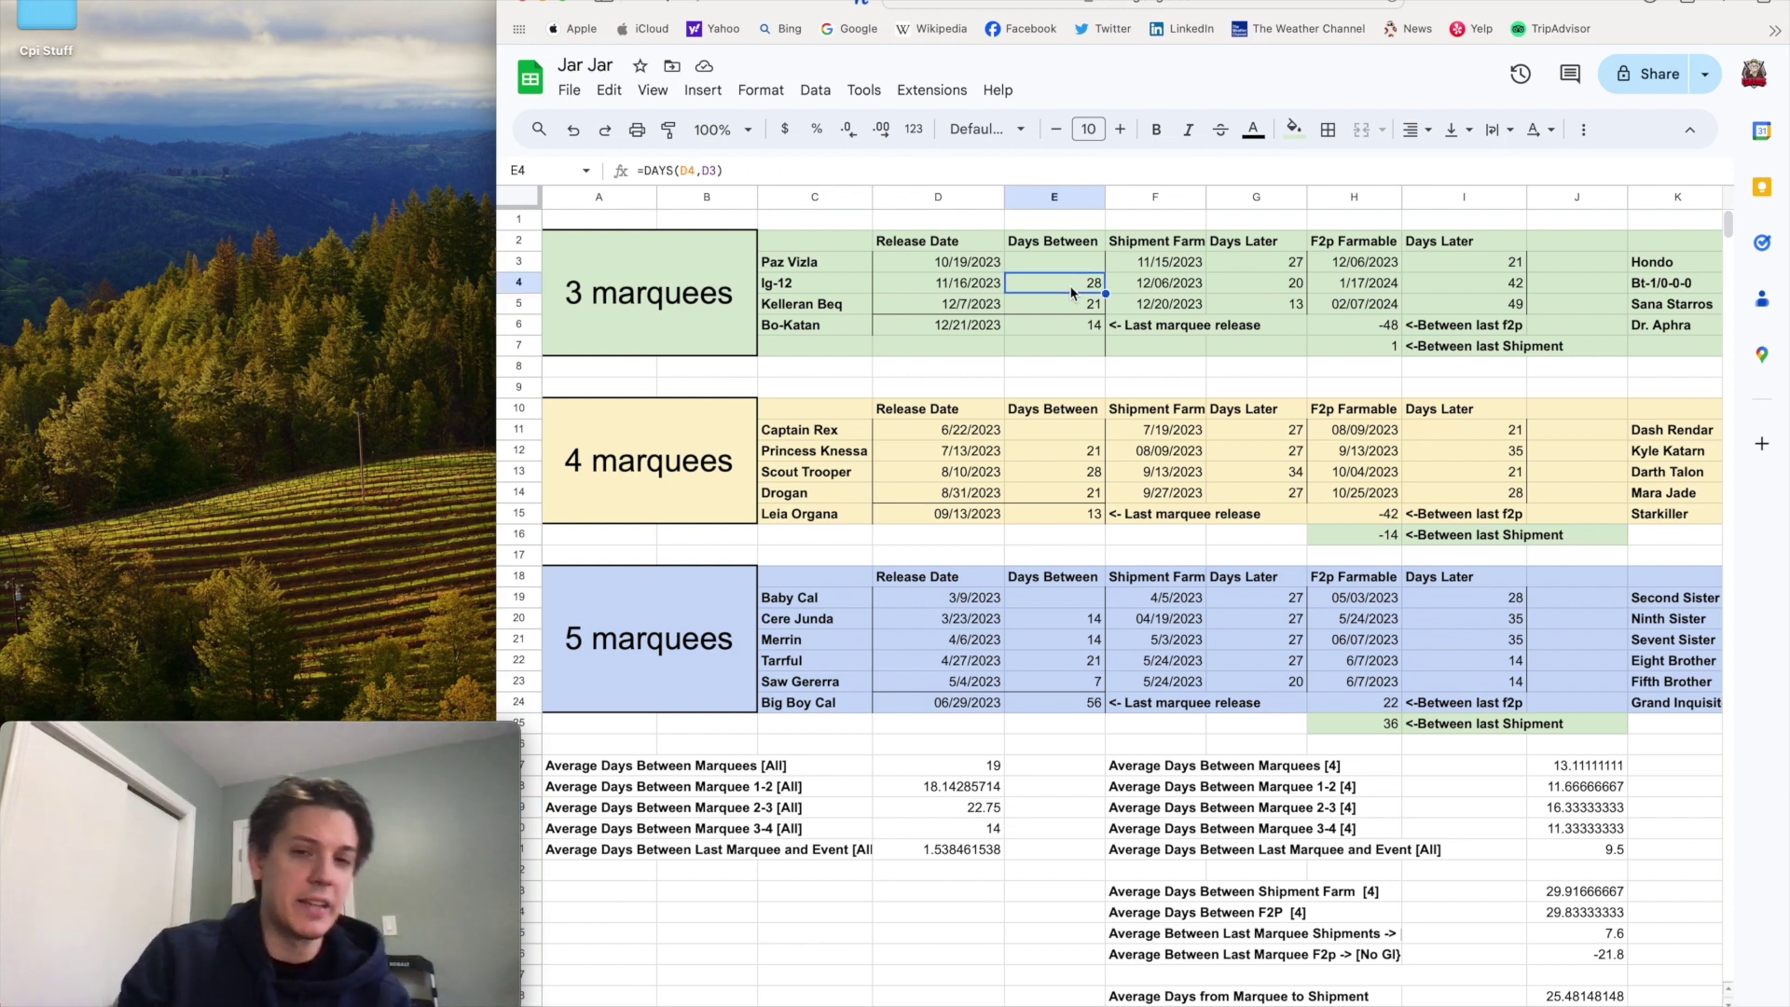
left_click(1085, 456)
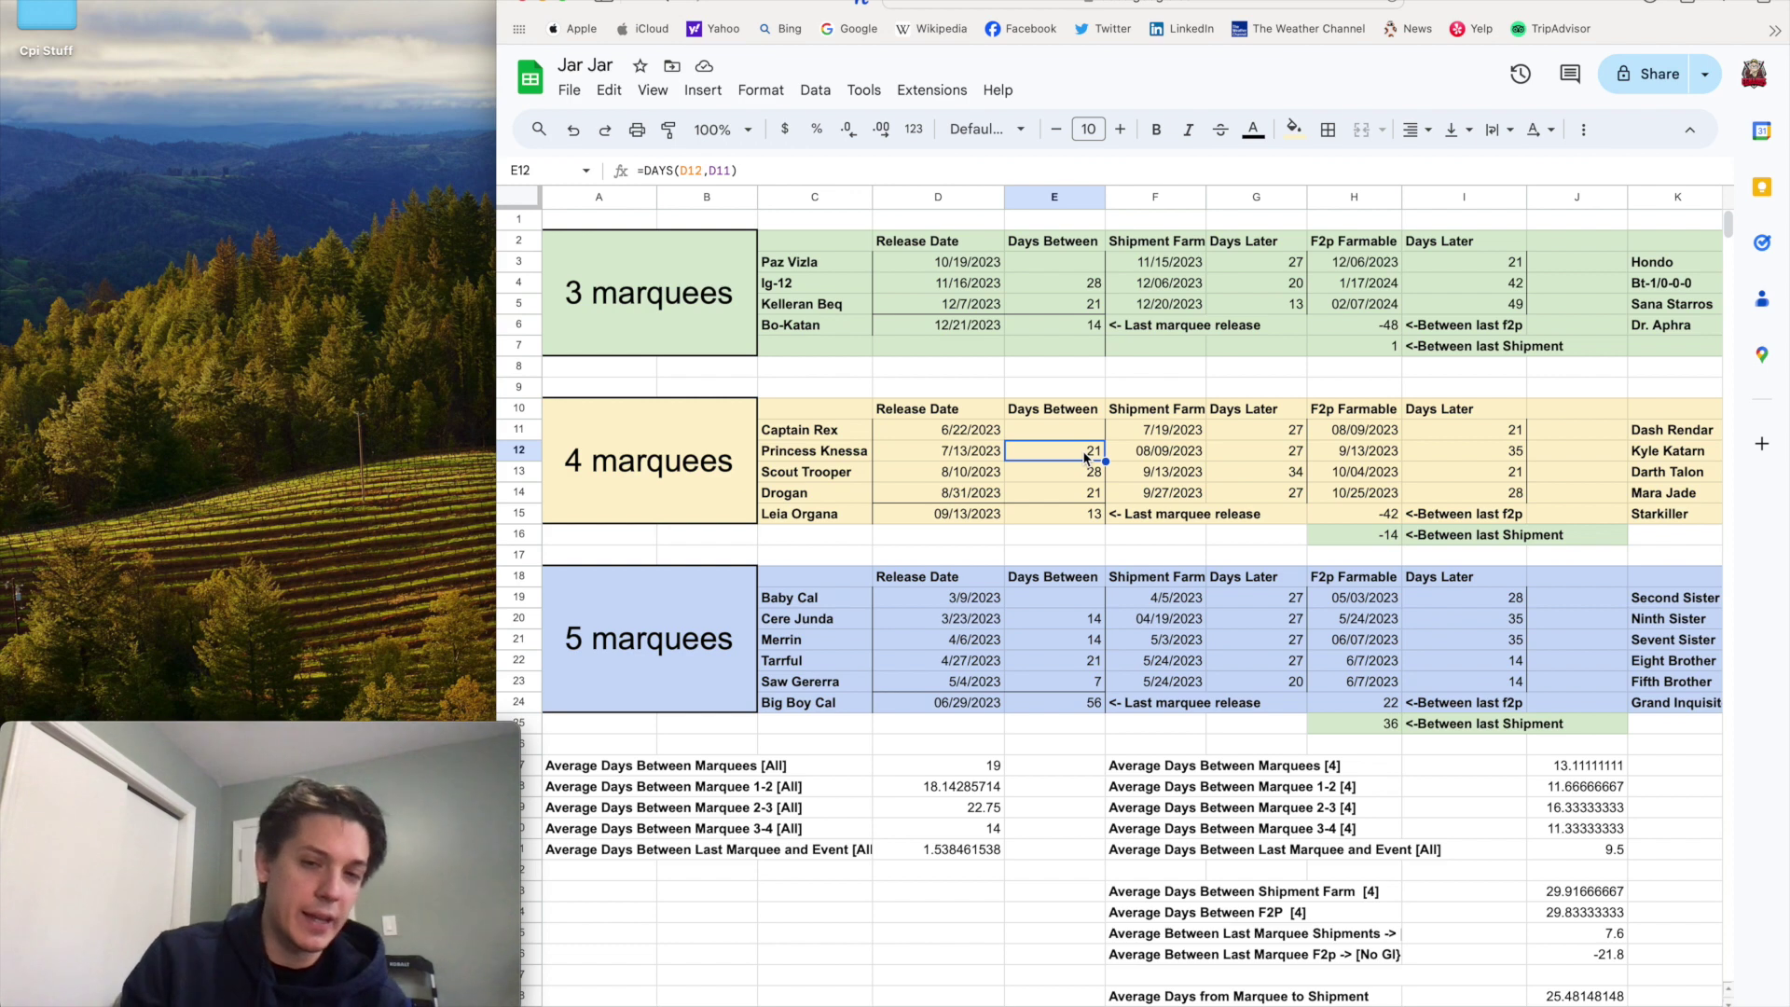
left_click(999, 619)
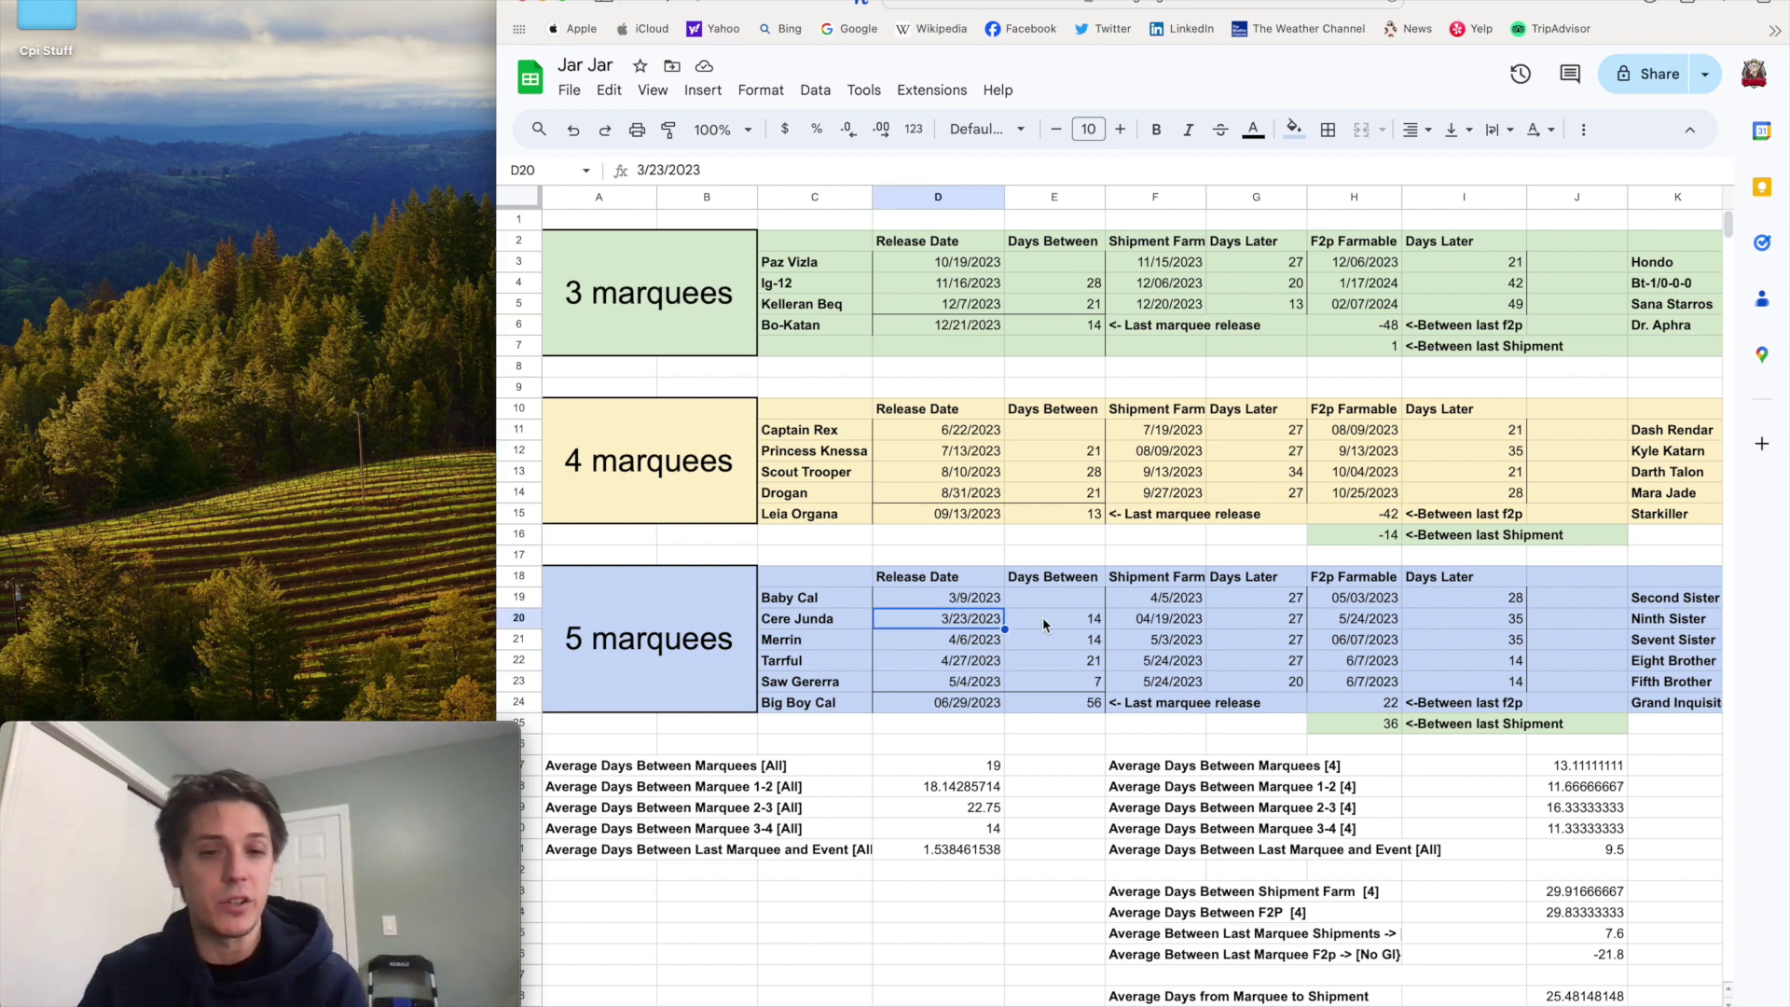
left_click(1042, 617)
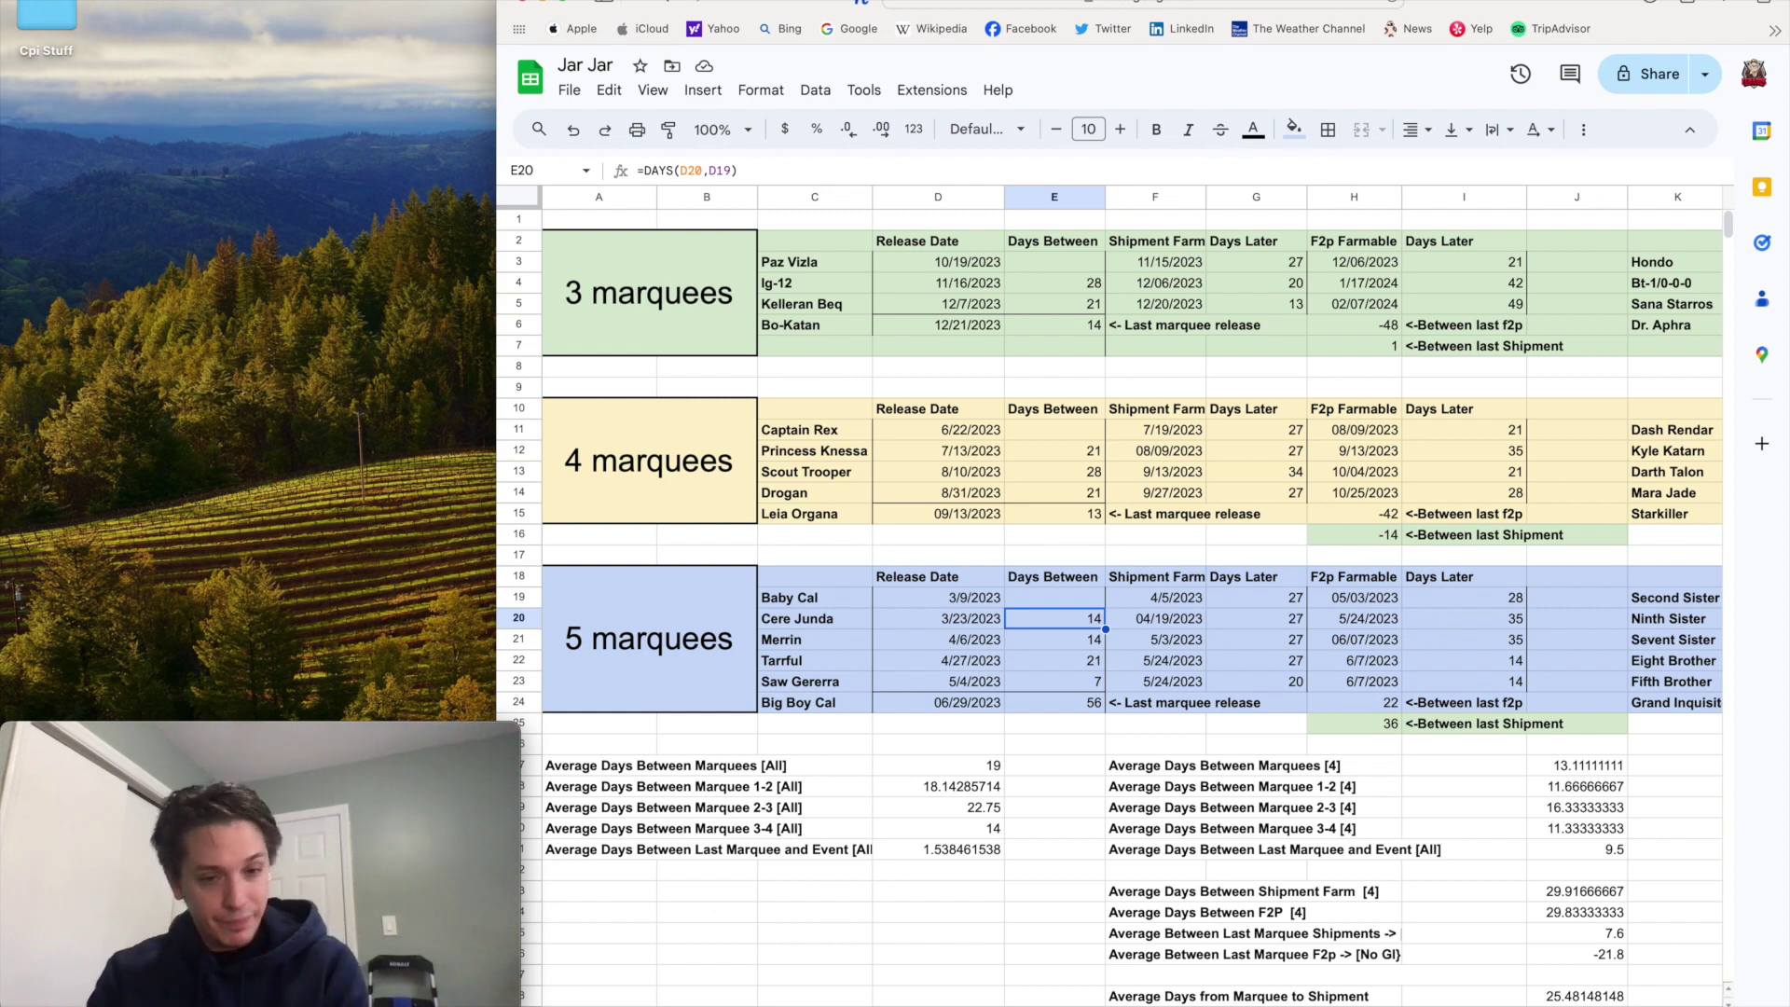
- Switch to the red Gungan schedule sheet and check the Boss Nass and Jar Jar Binks release dates and Boss Nass's Days of F2p
key("alt+Down")
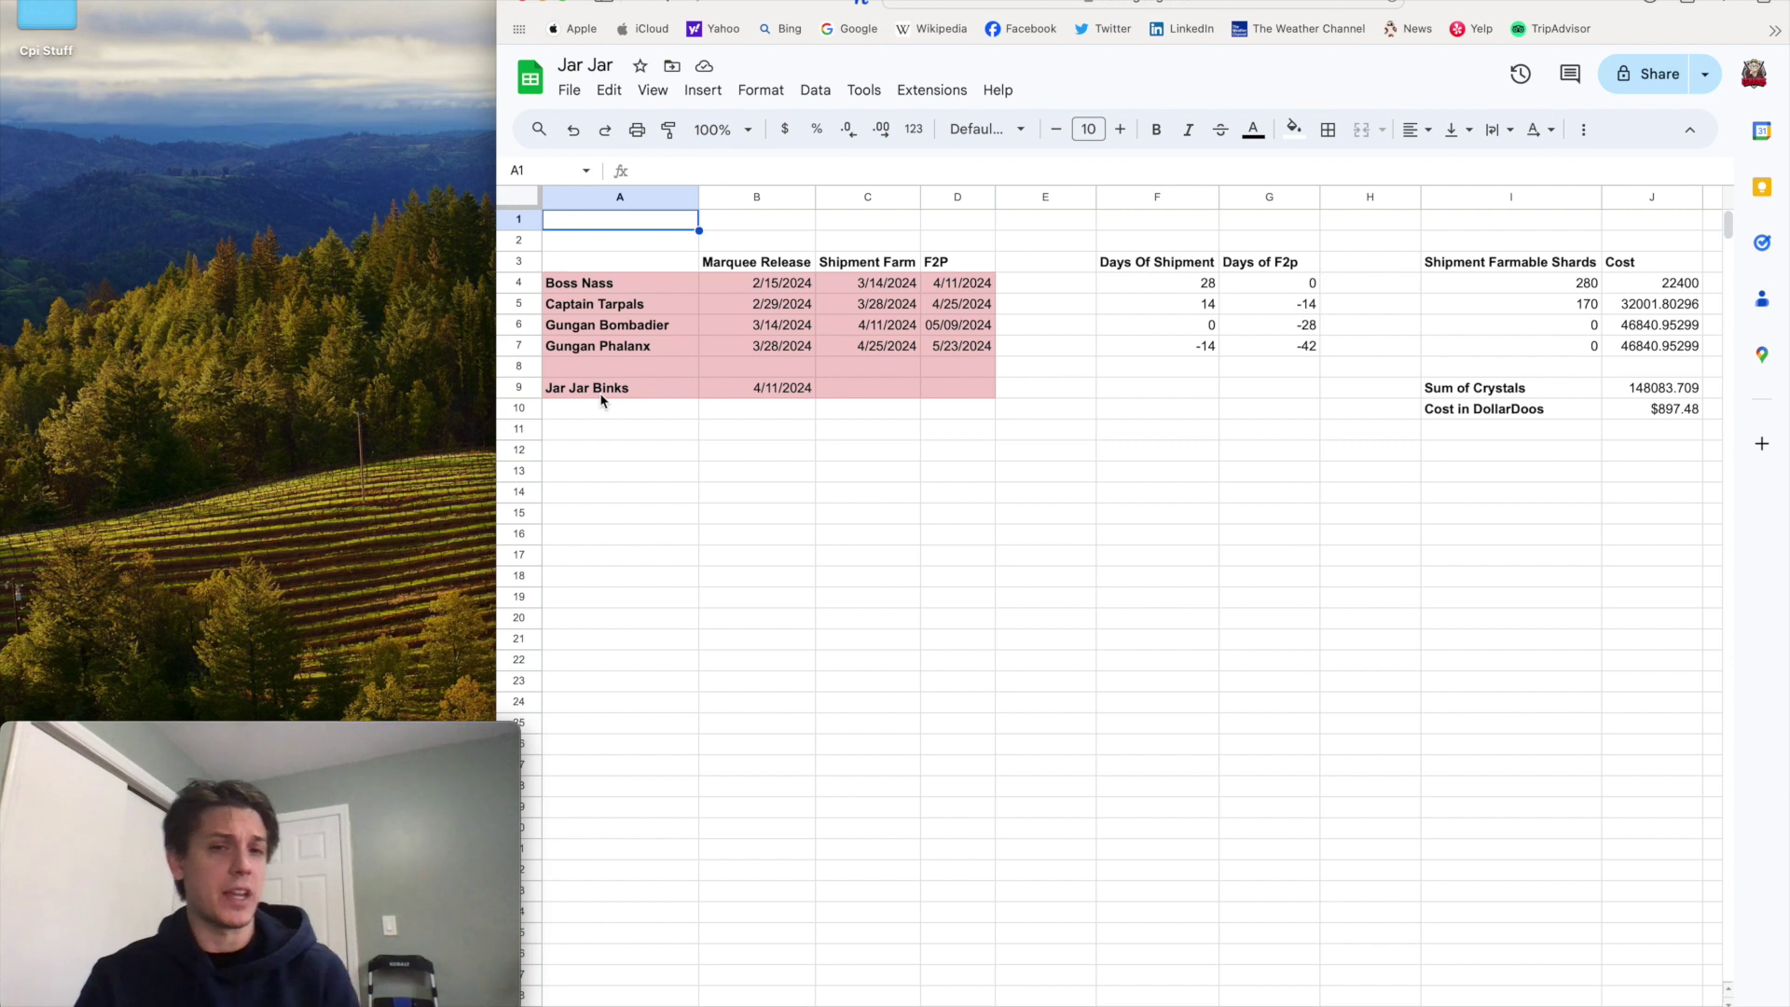
left_click(716, 284)
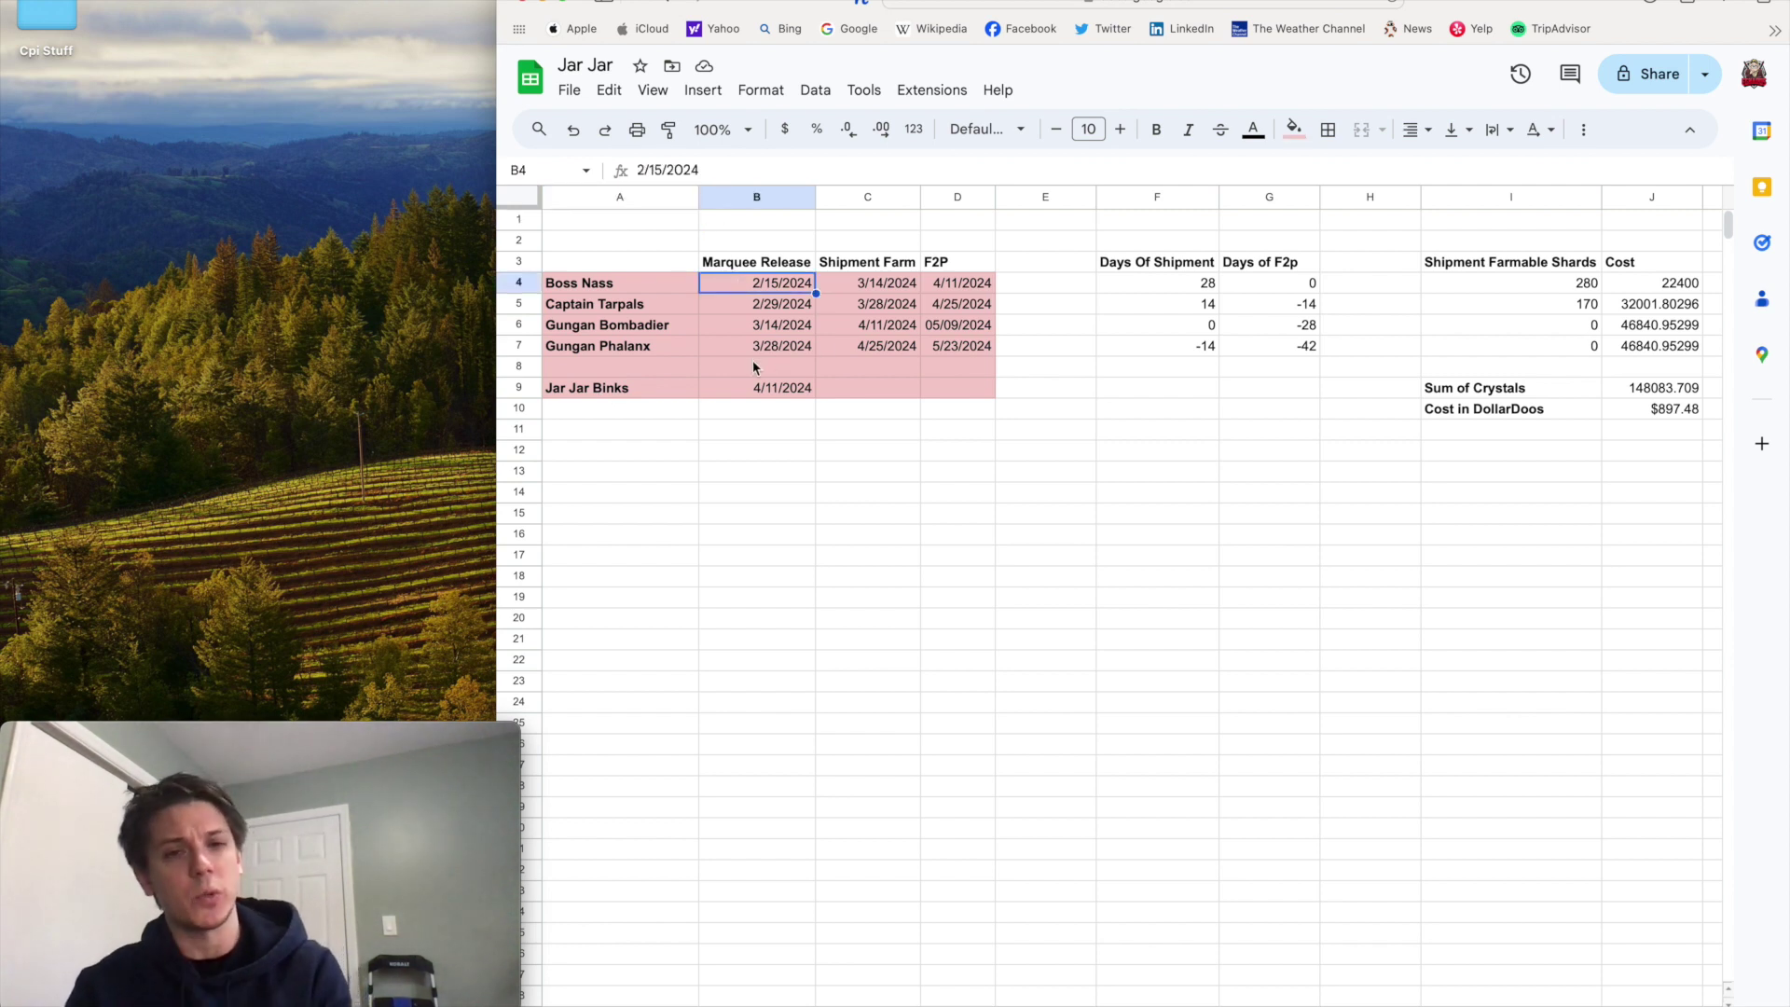
left_click(727, 407)
left_click(735, 390)
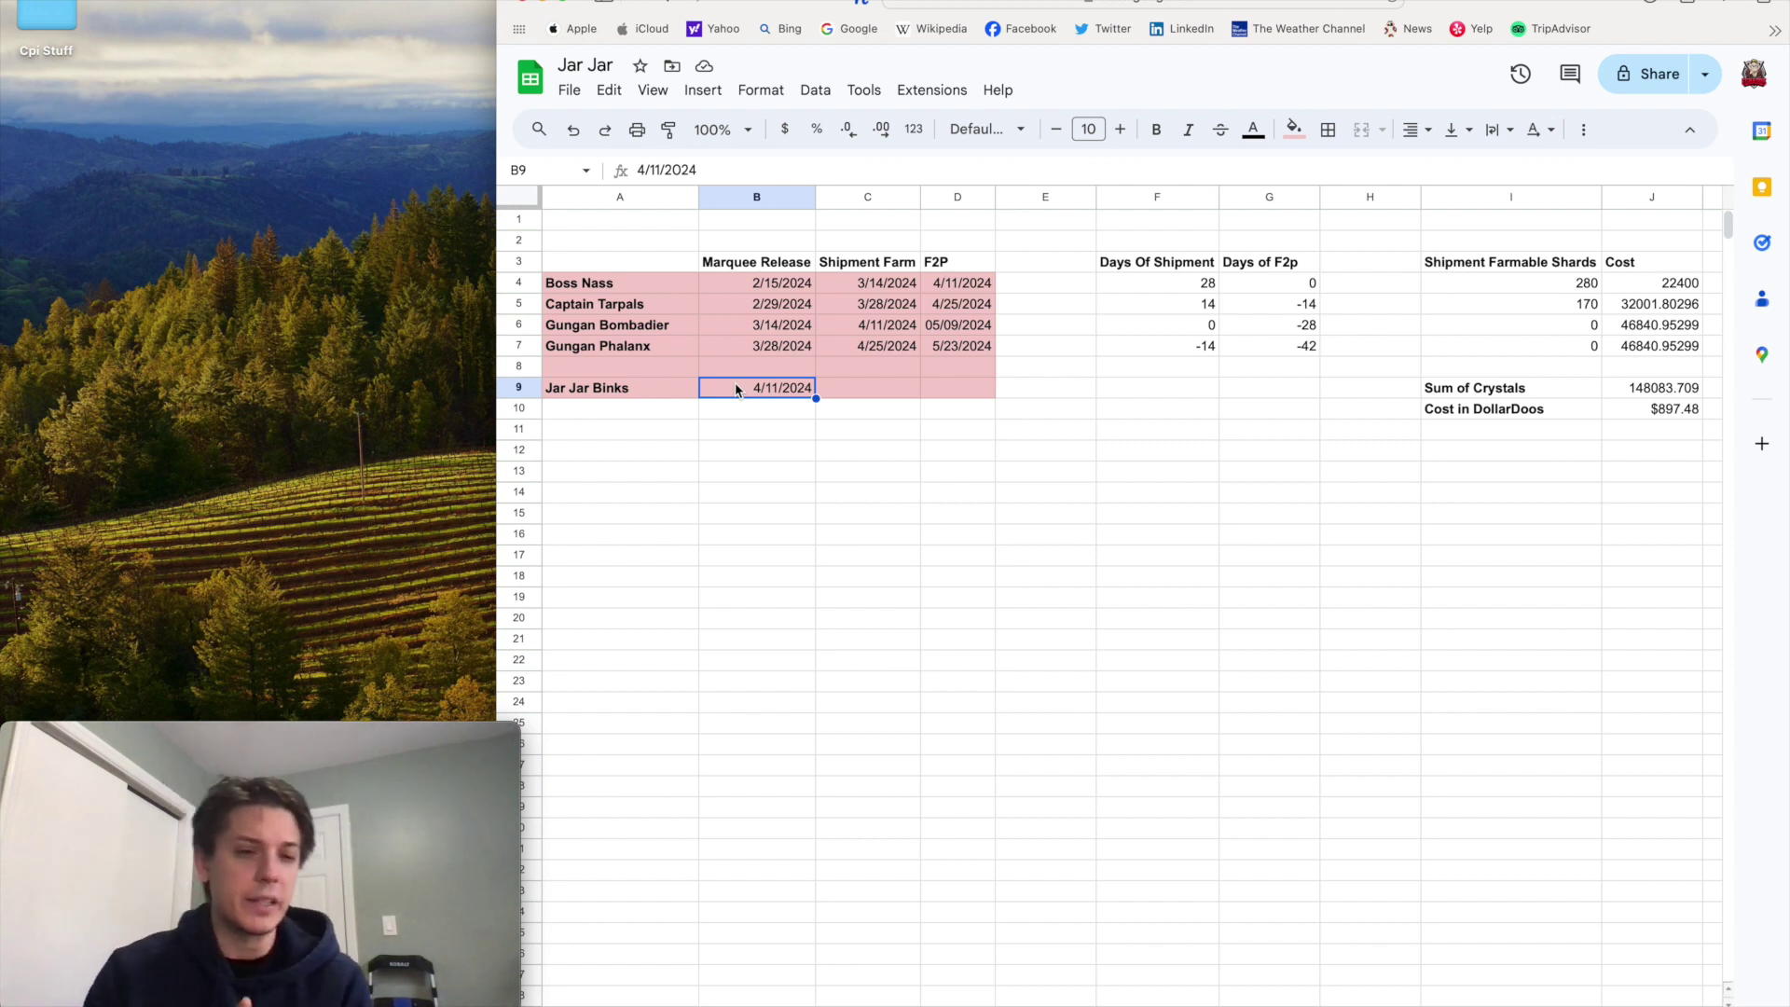
mouse_move(750, 999)
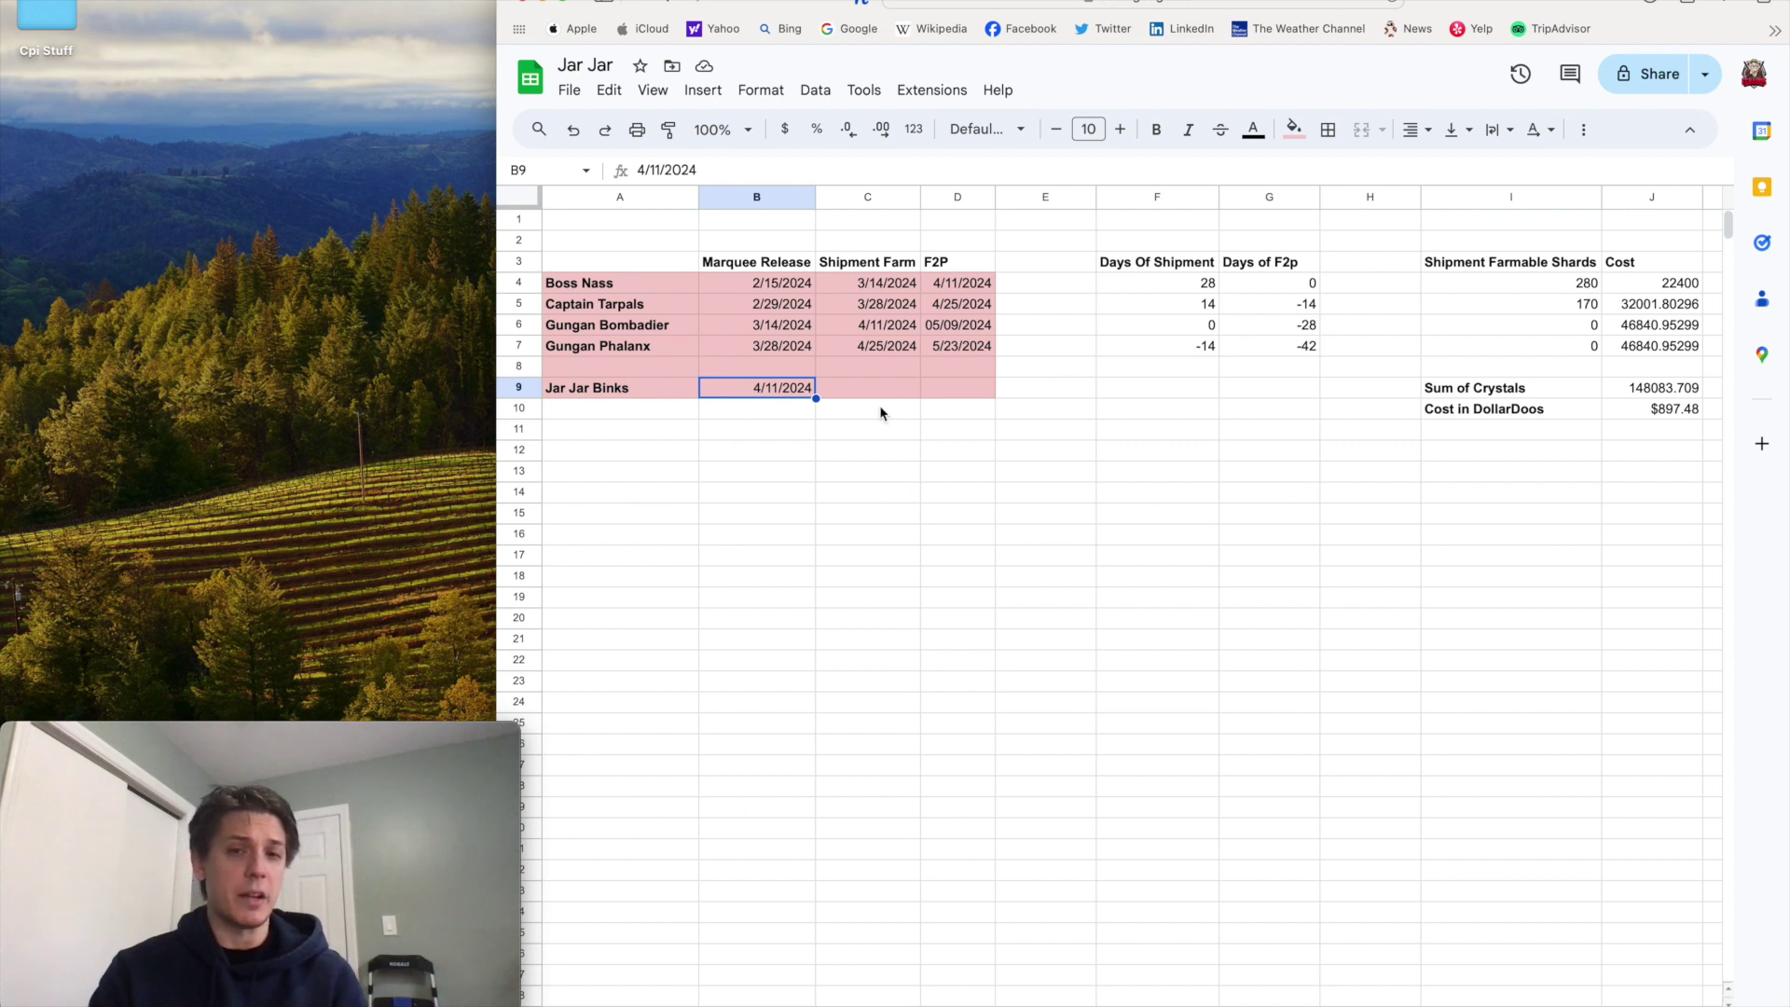
left_click(1258, 285)
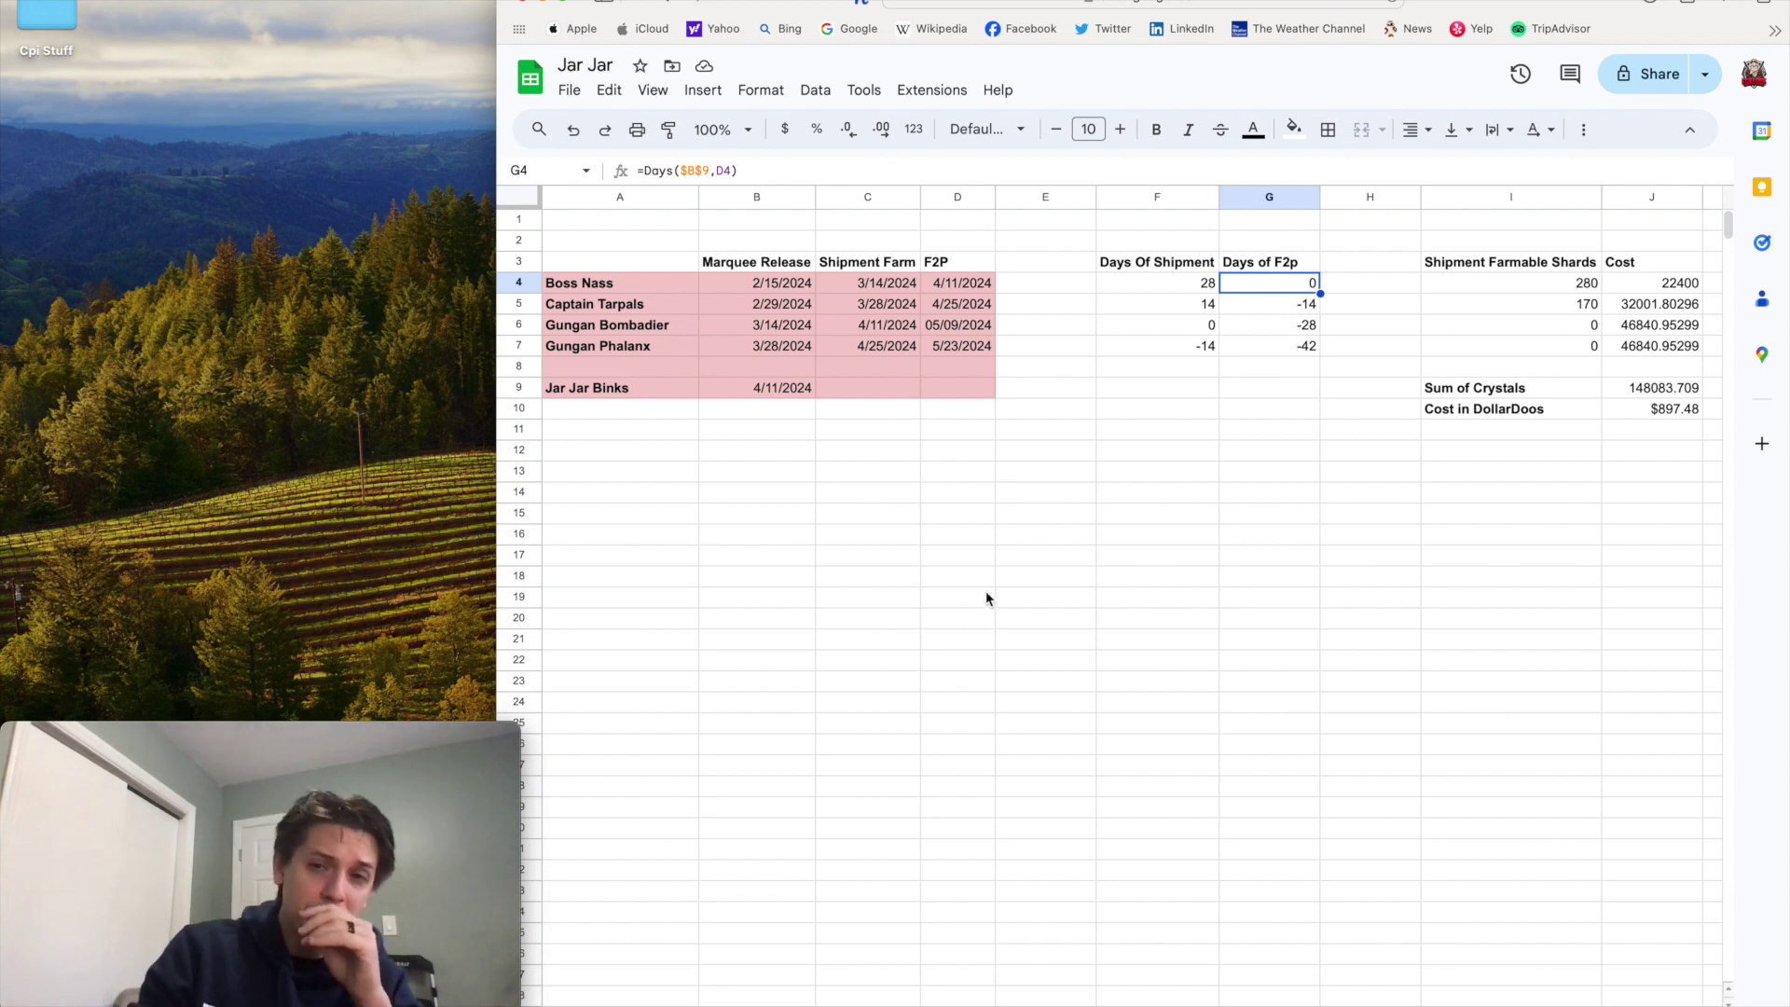
scroll(1135, 484, "right", 3)
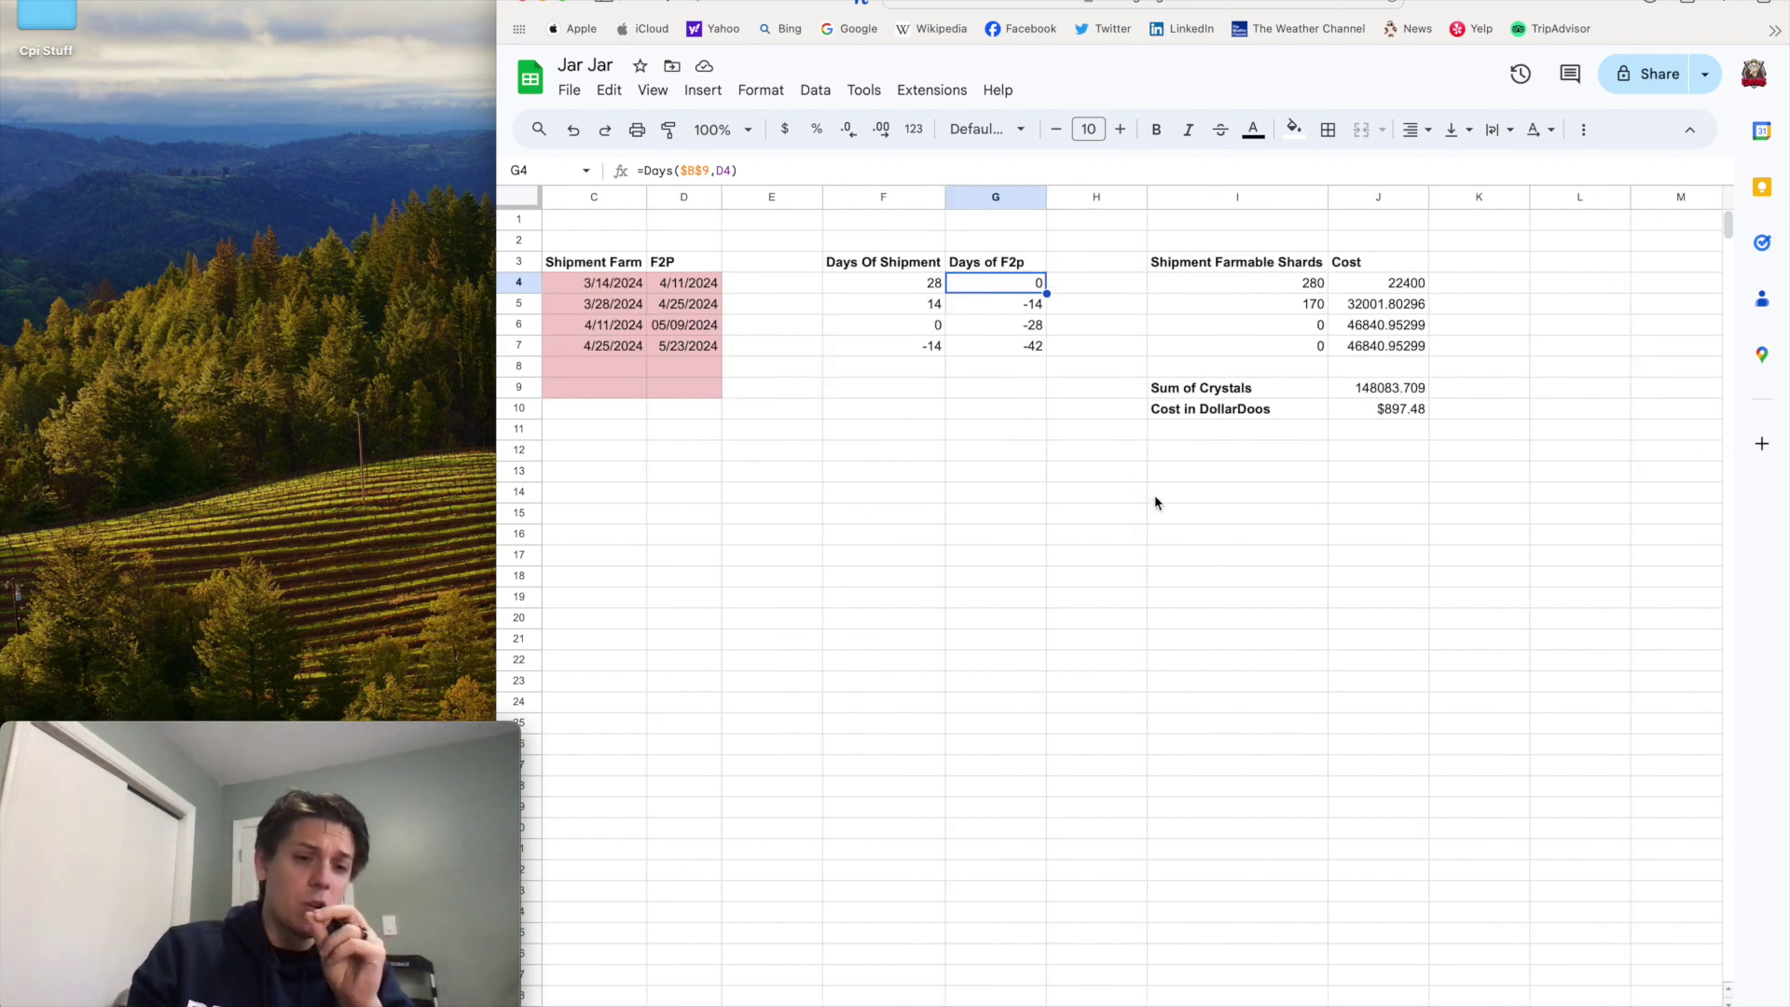
scroll(1154, 501, "left", 3)
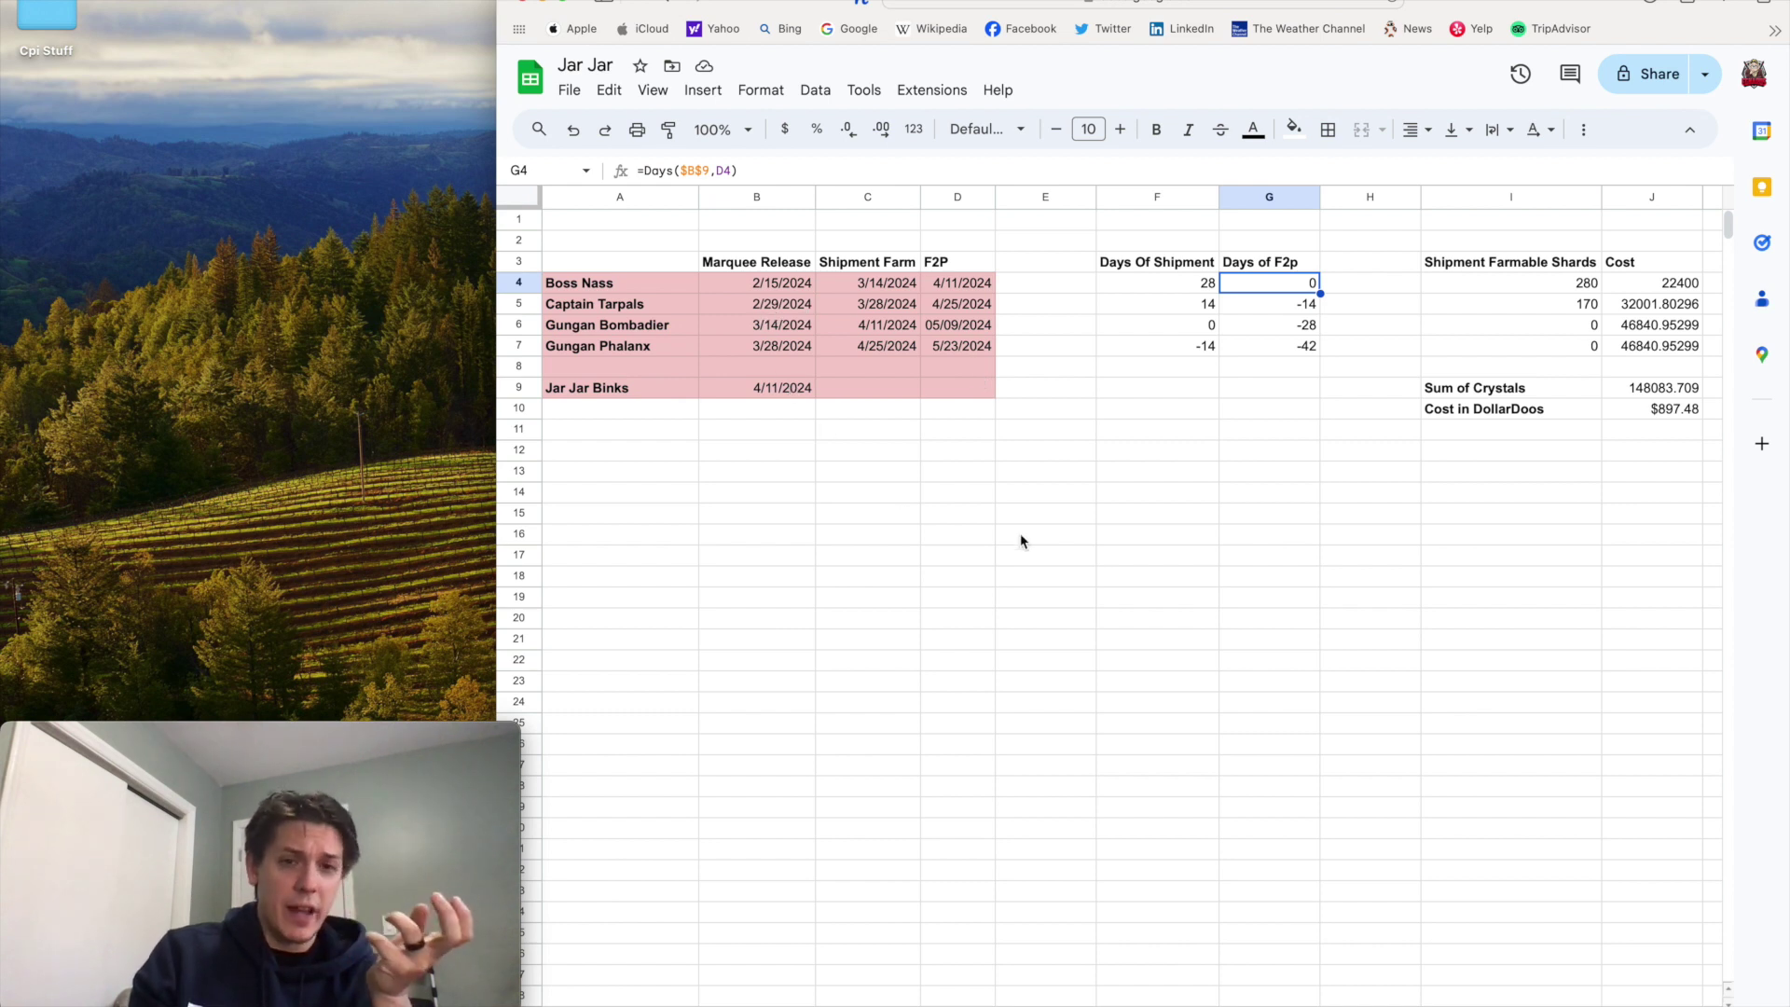
- Review the red schedule's Jar Jar Binks and Boss Nass release dates, Boss Nass's cost formula and the Sum of Crystals formula
left_click(766, 400)
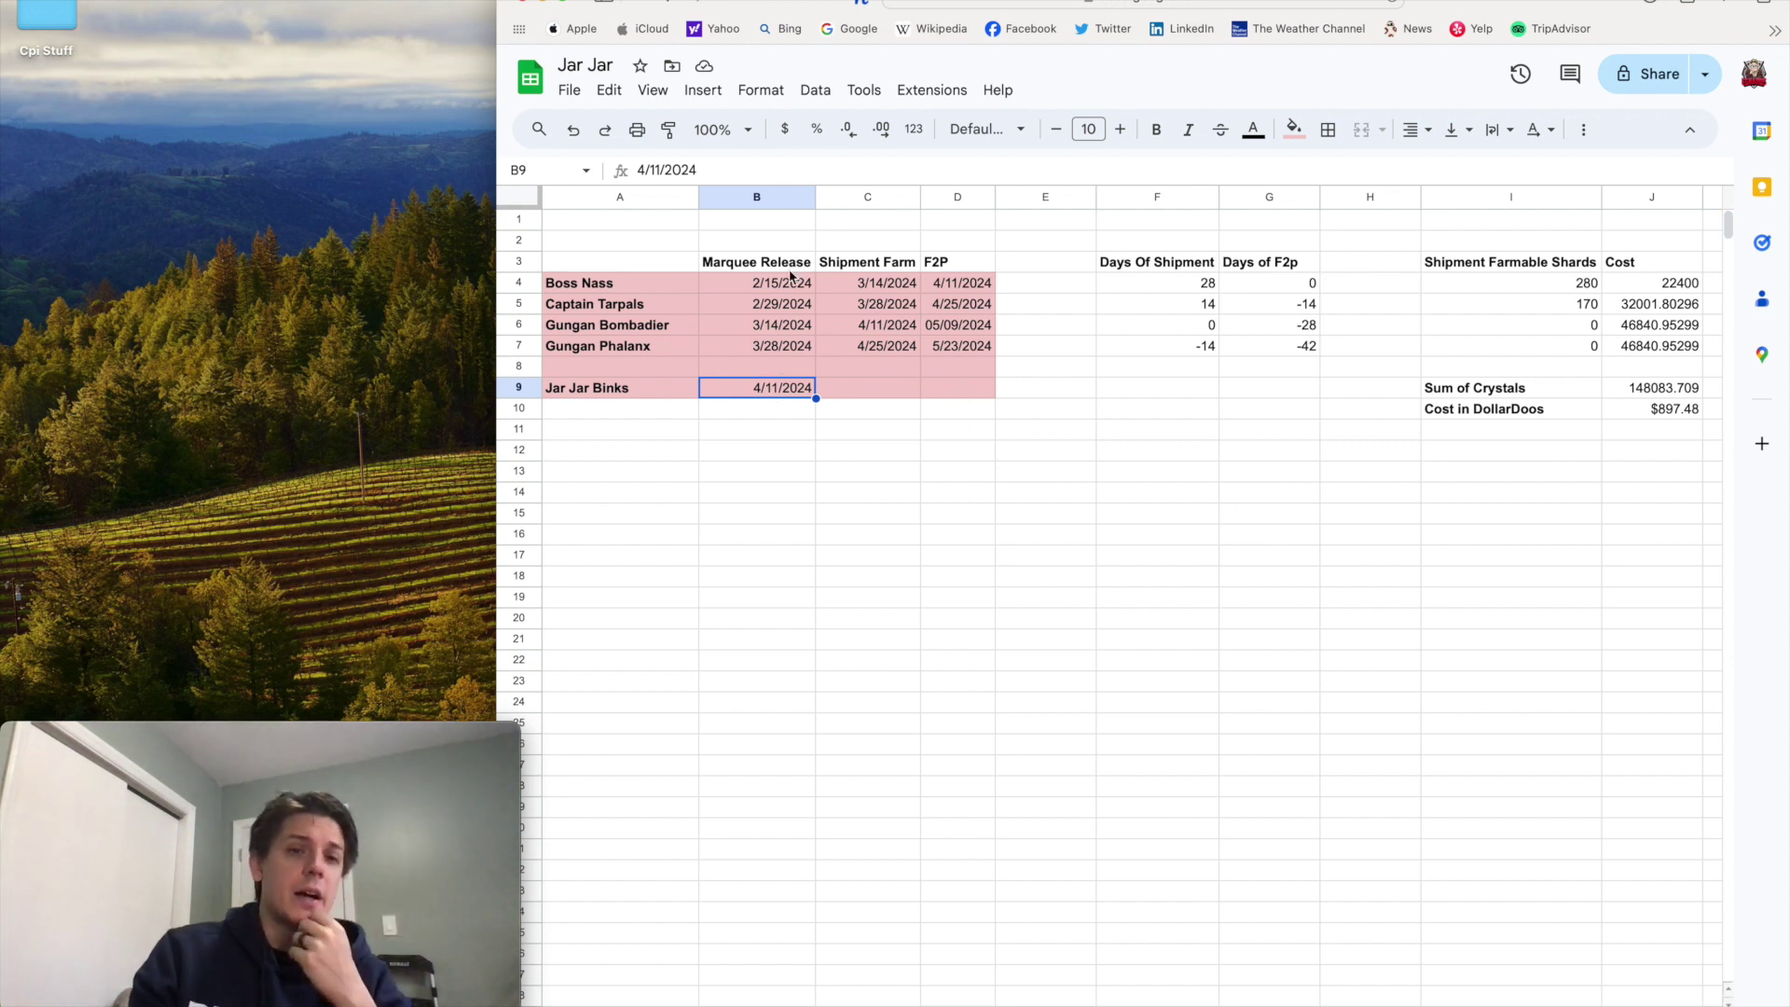
left_click(783, 288)
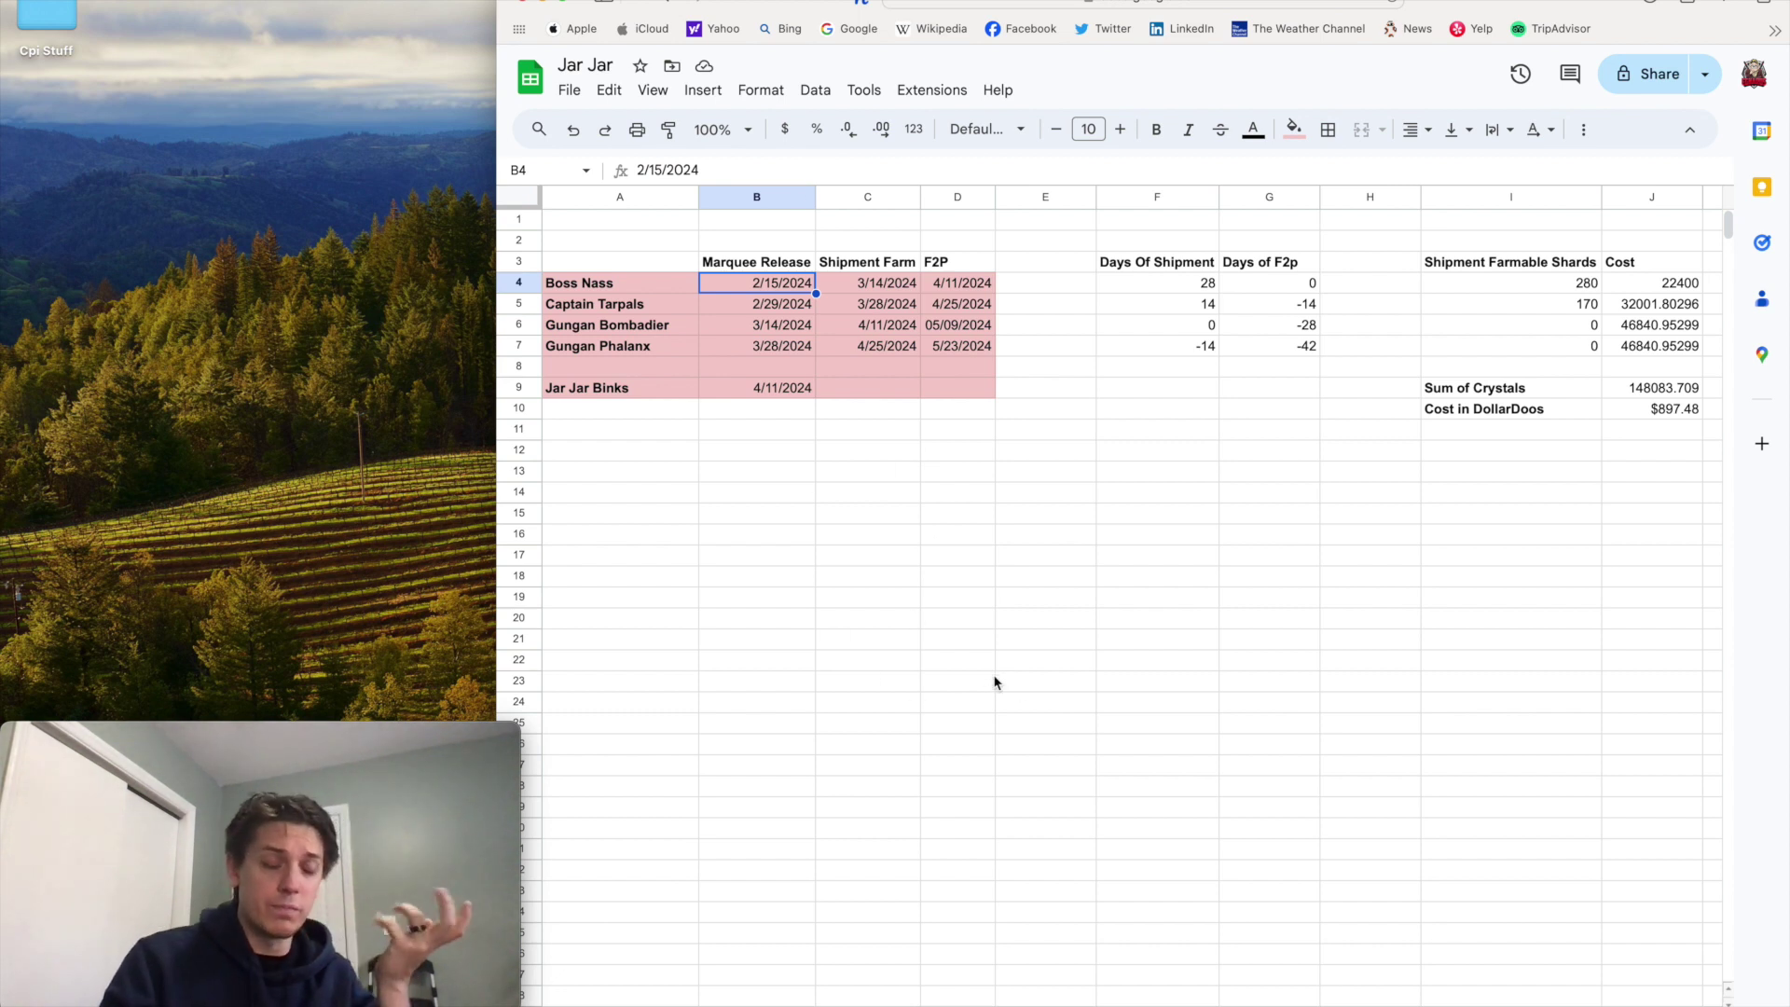
scroll(994, 683, "right", 5)
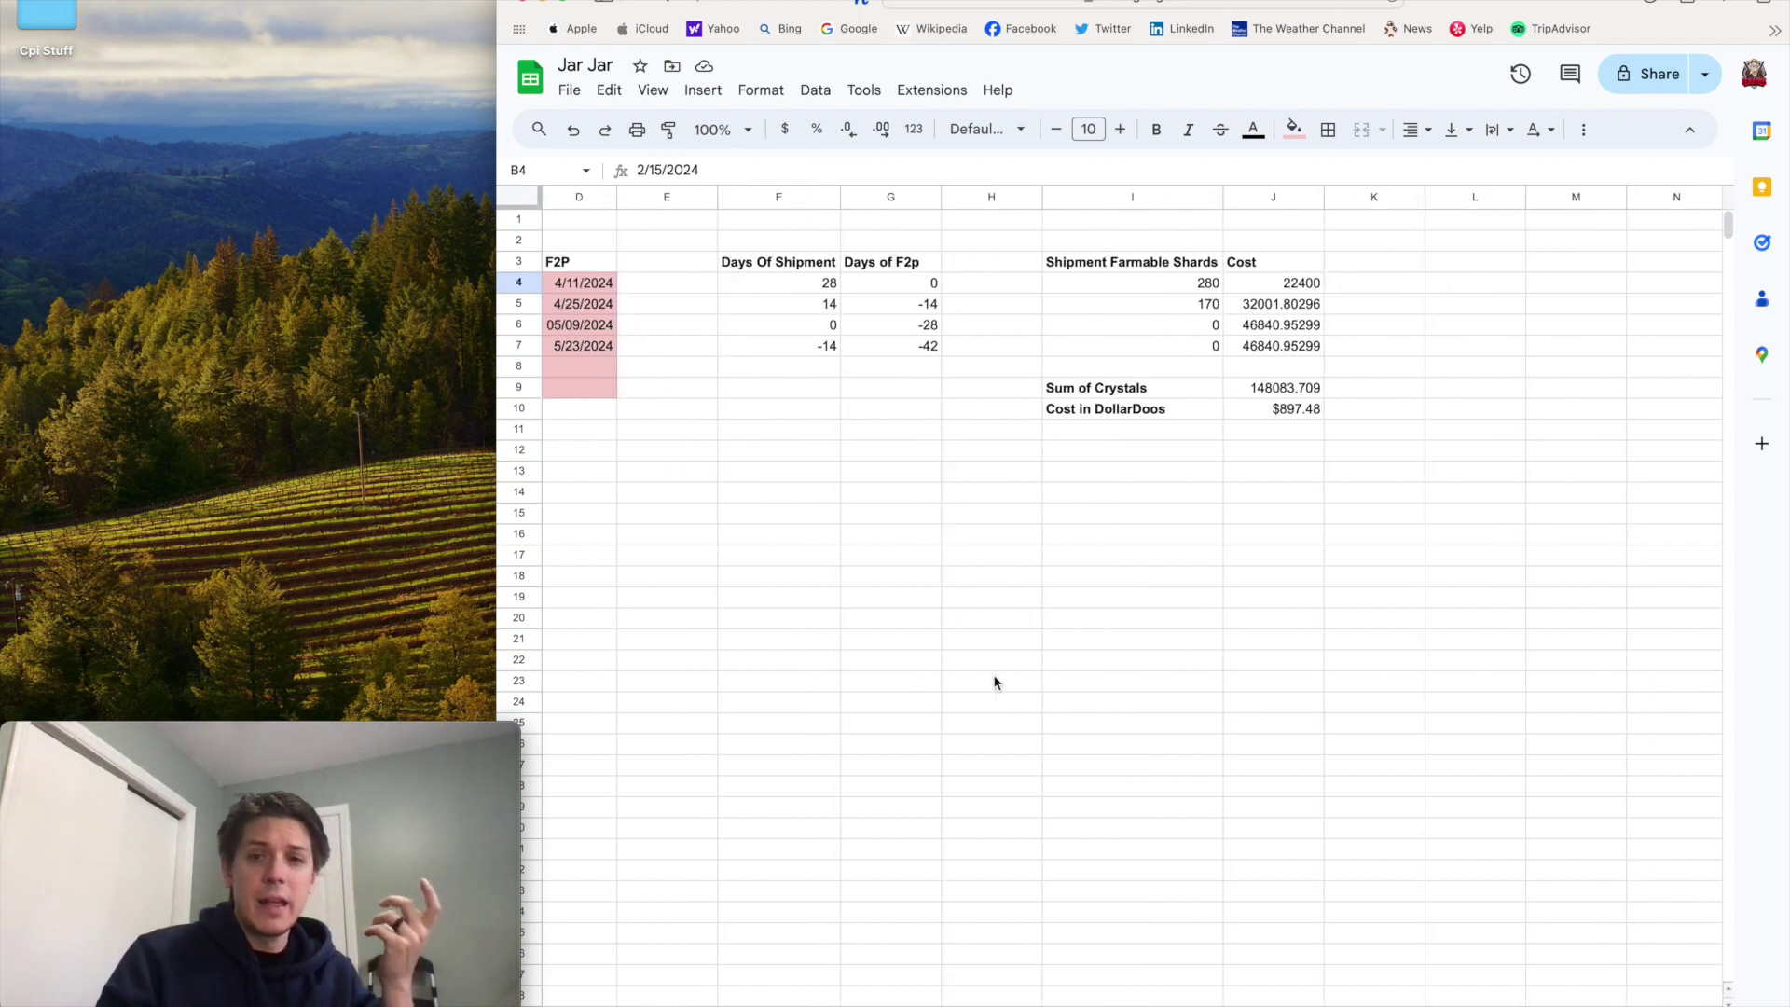
left_click(1310, 287)
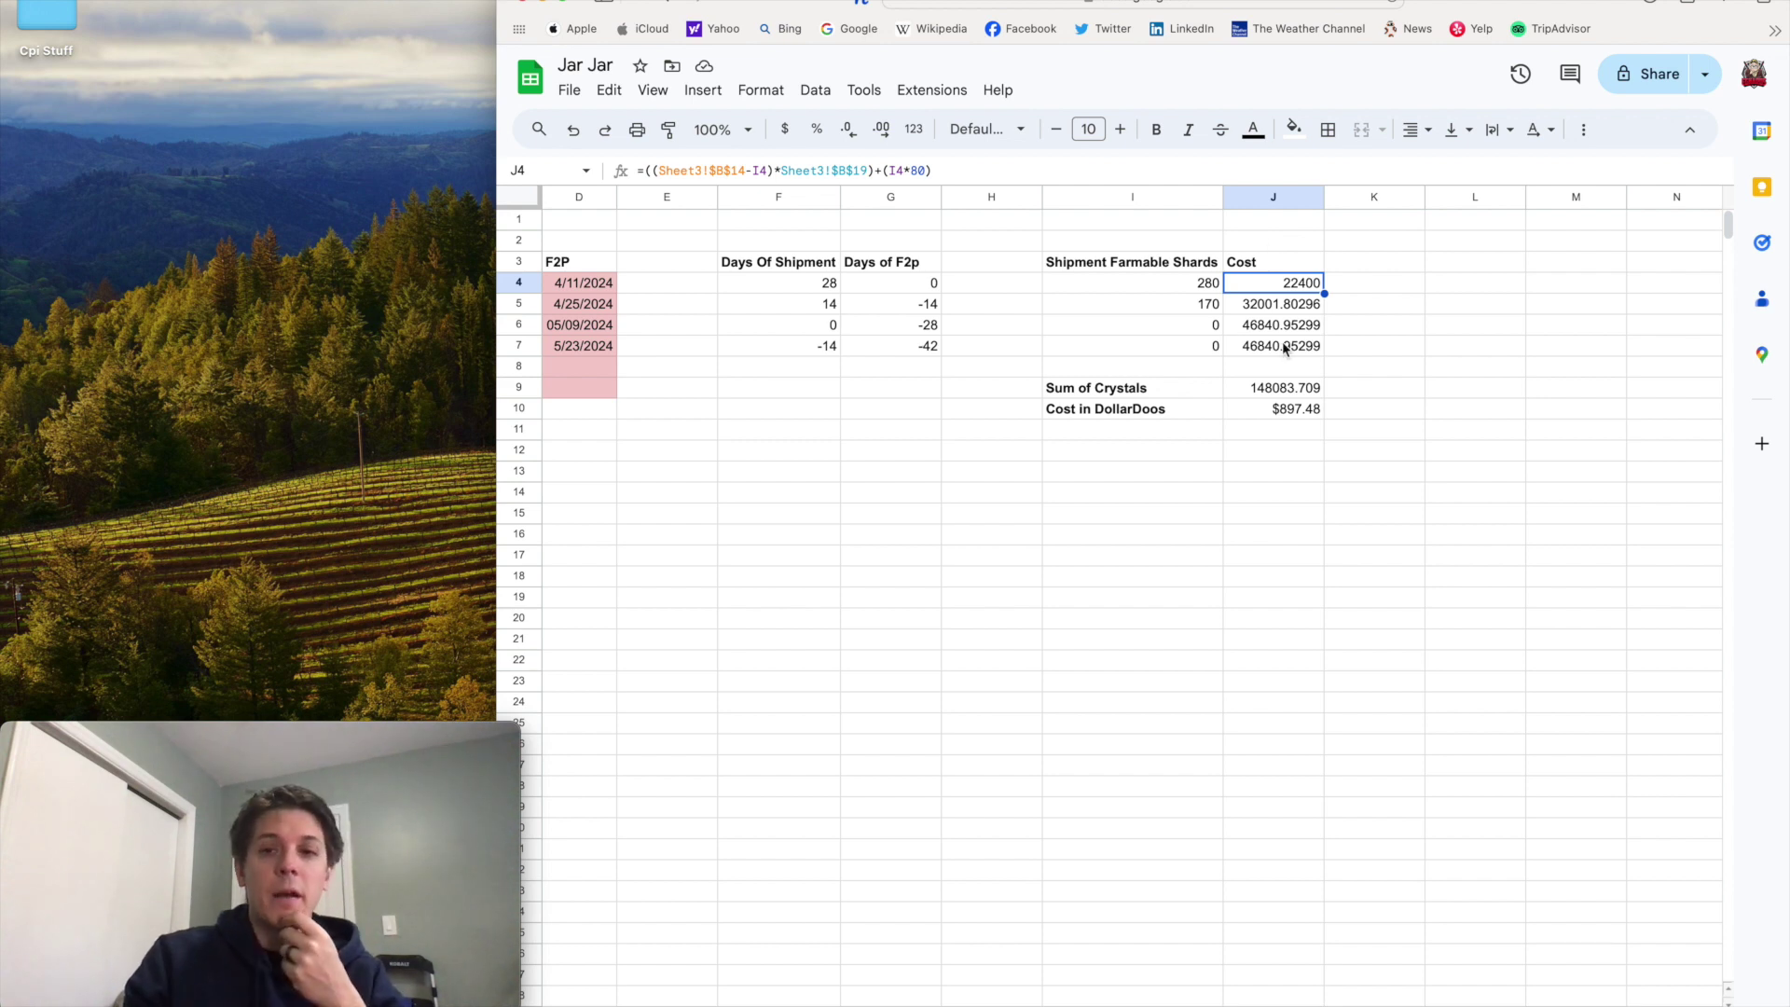
left_click(1280, 388)
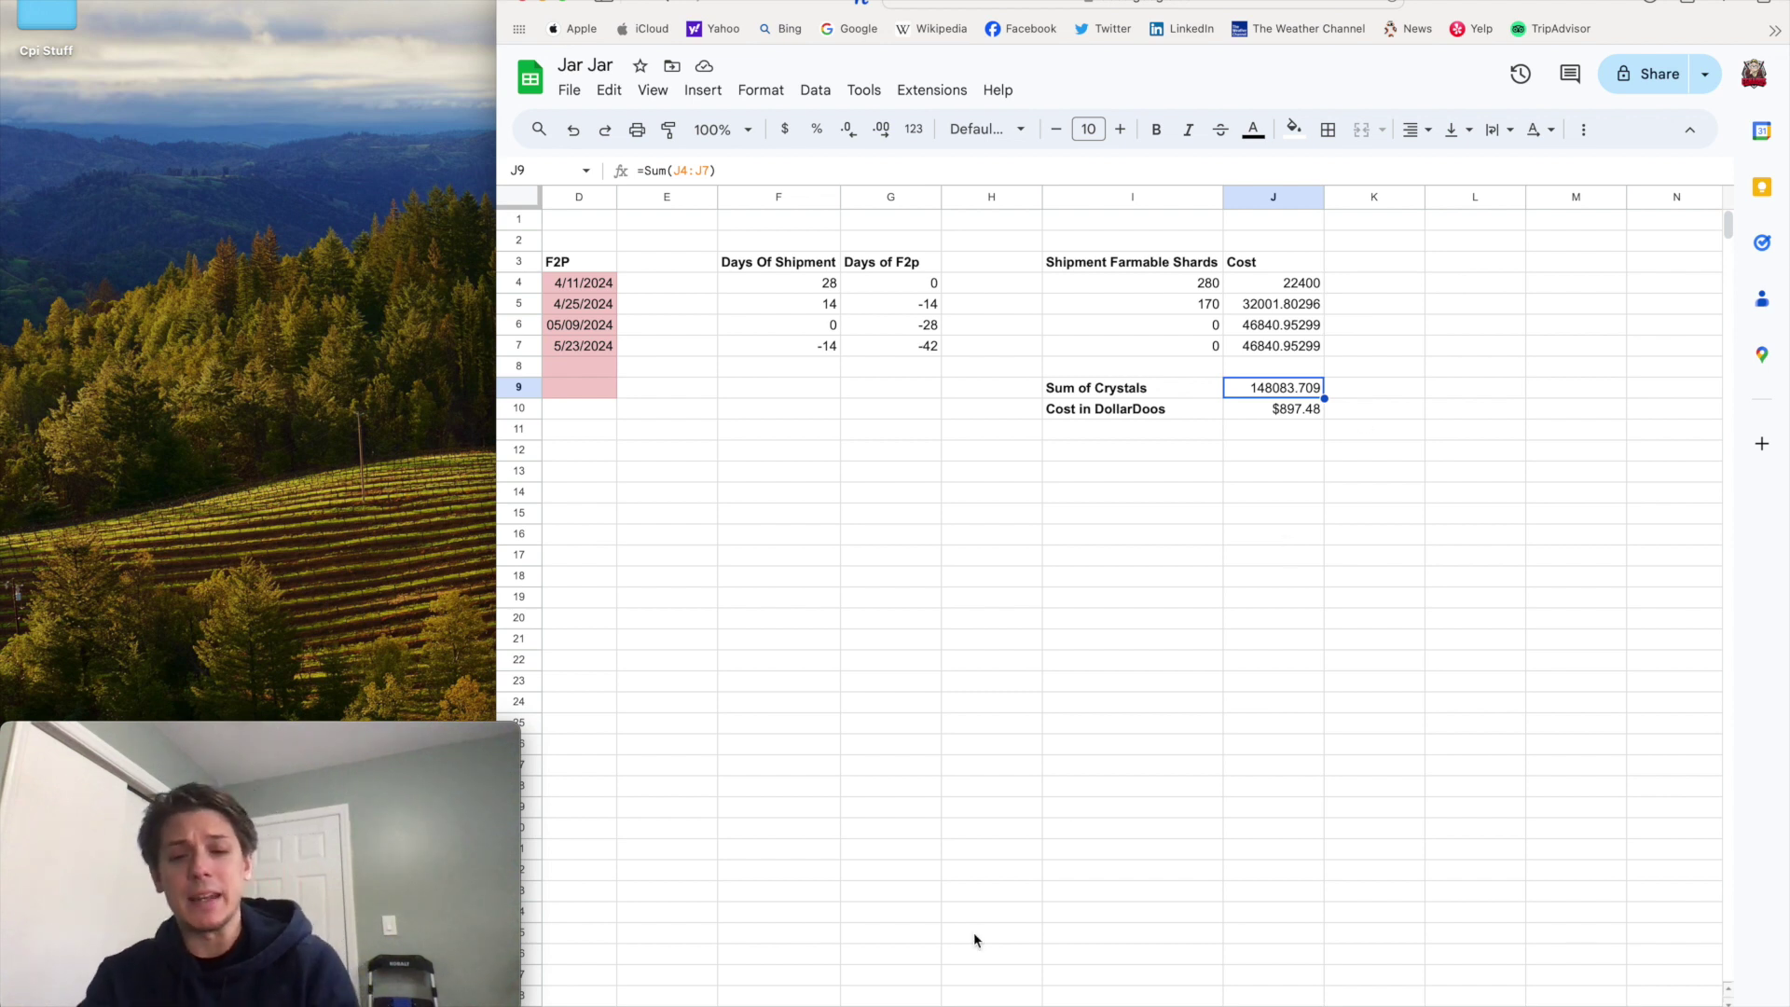
- Switch to the yellow Gungan schedule sheet and inspect the Days of F2p formulas for Boss Nass and Gungan Bombadier
left_click(969, 1002)
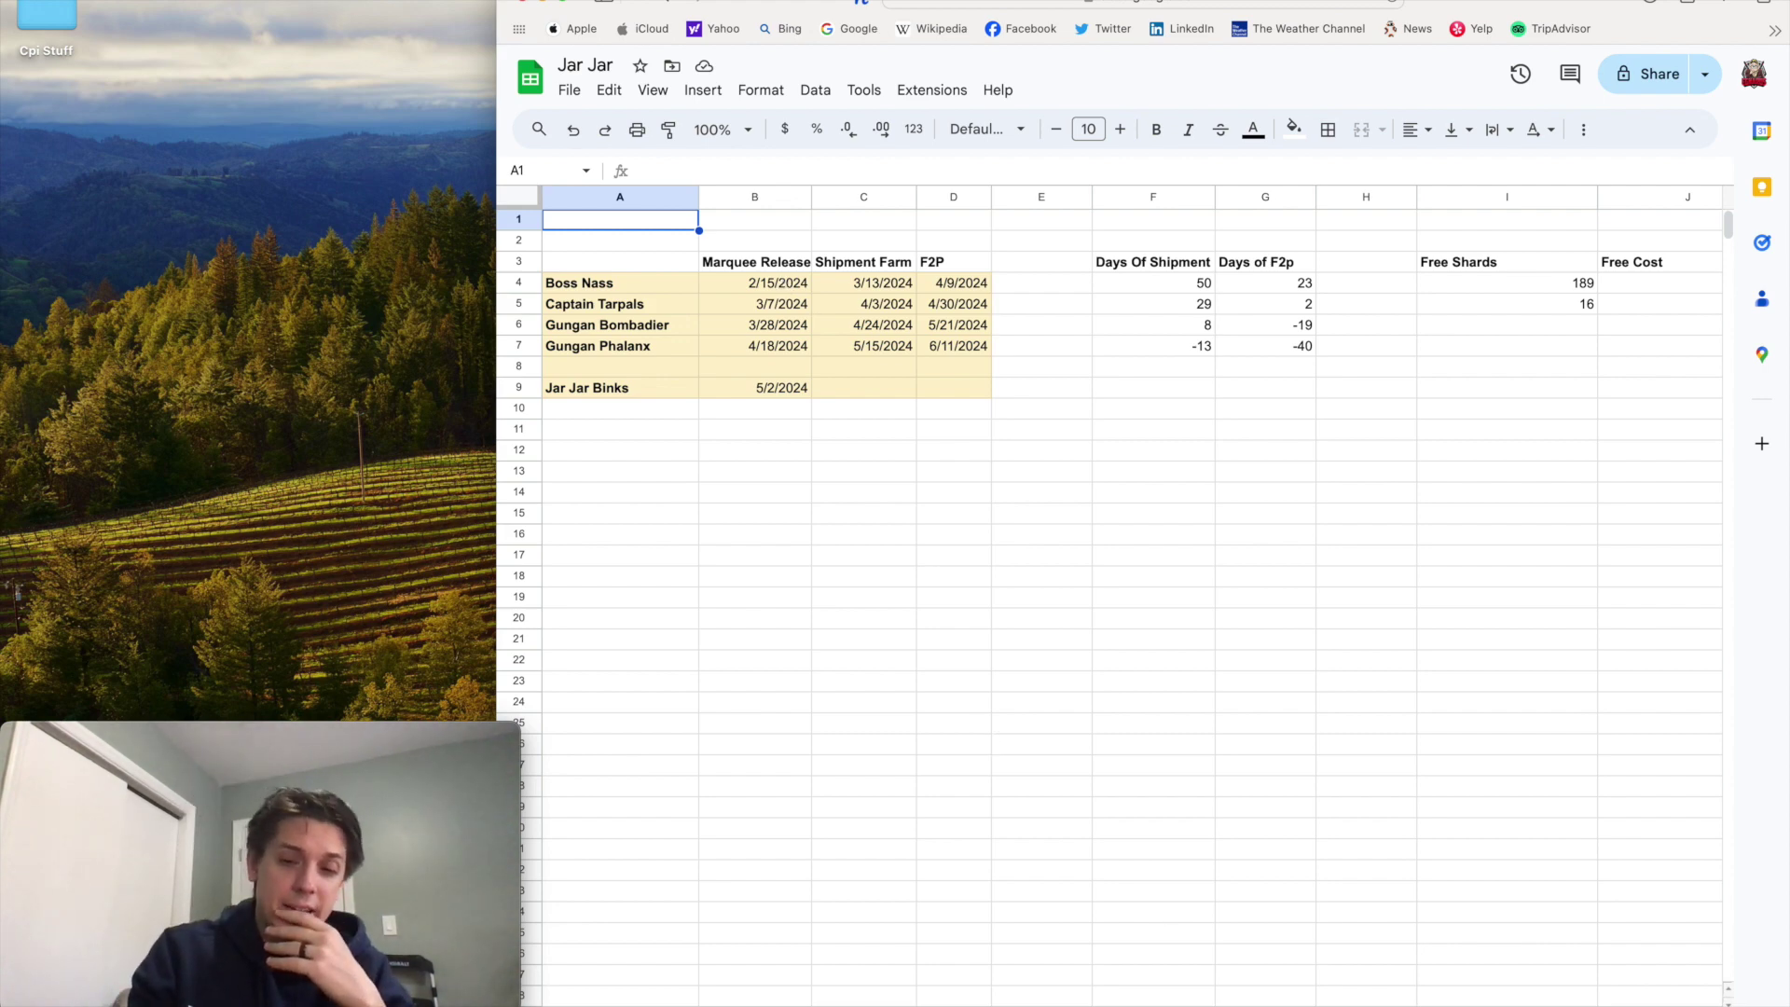
left_click(1202, 995)
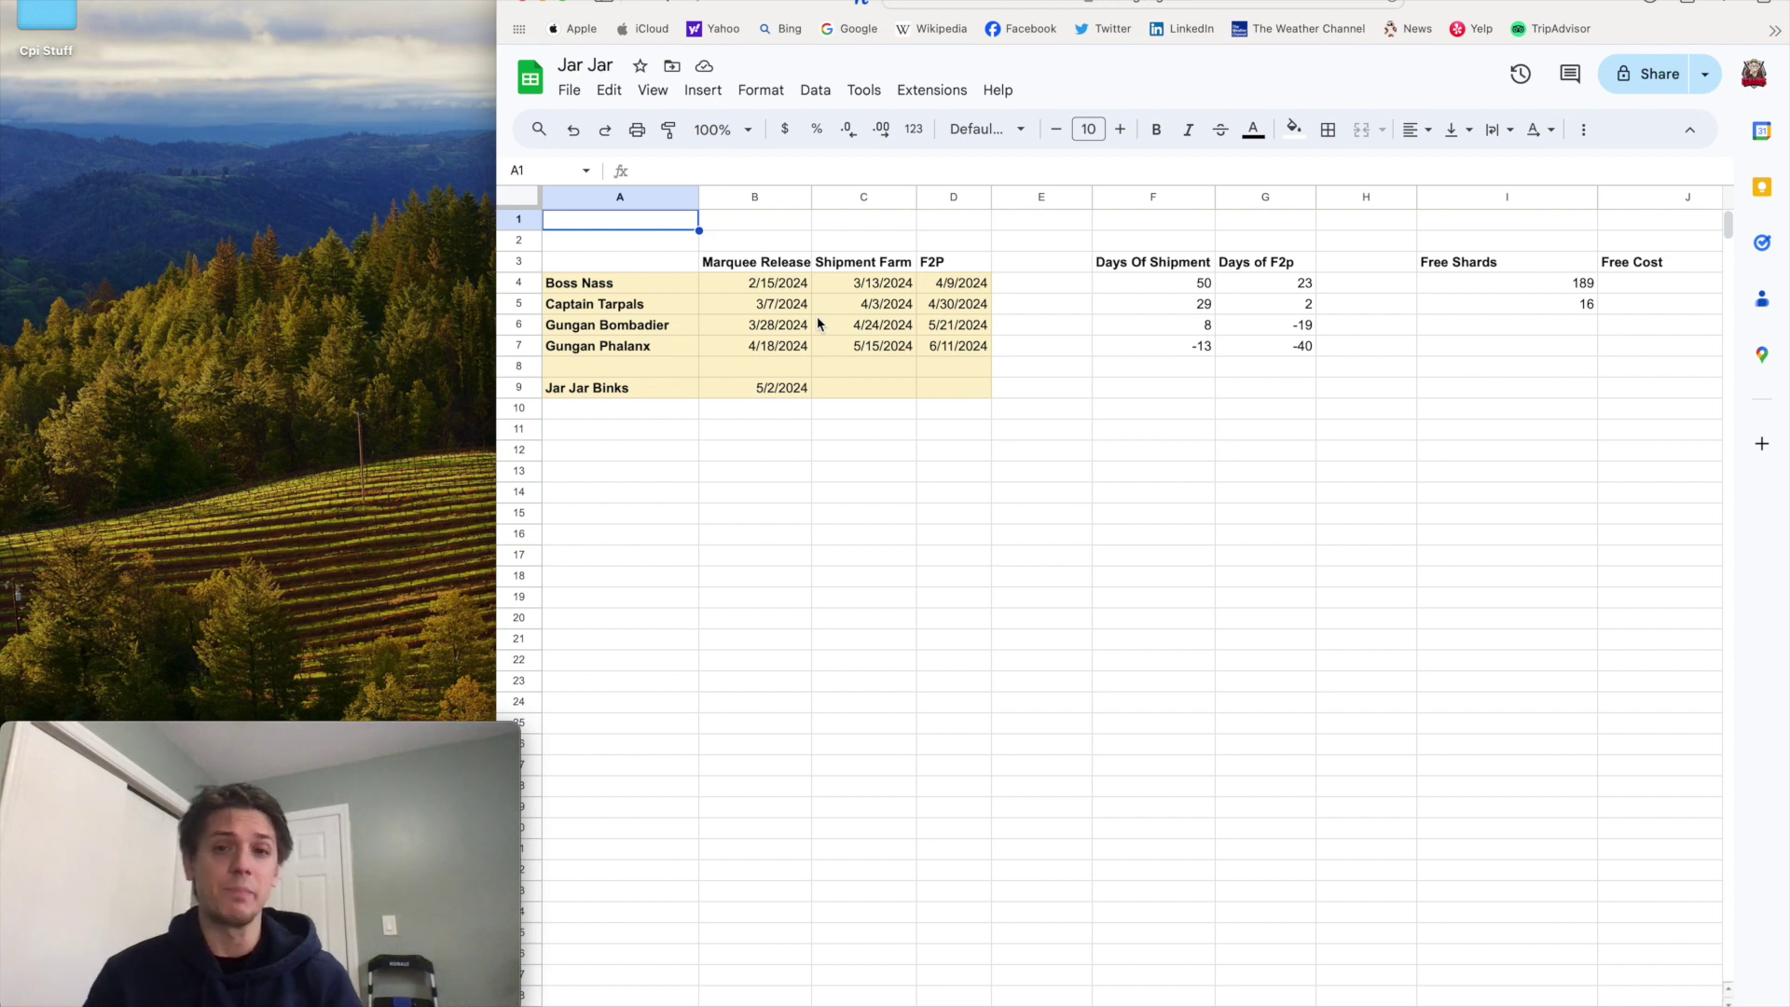
left_click(1263, 284)
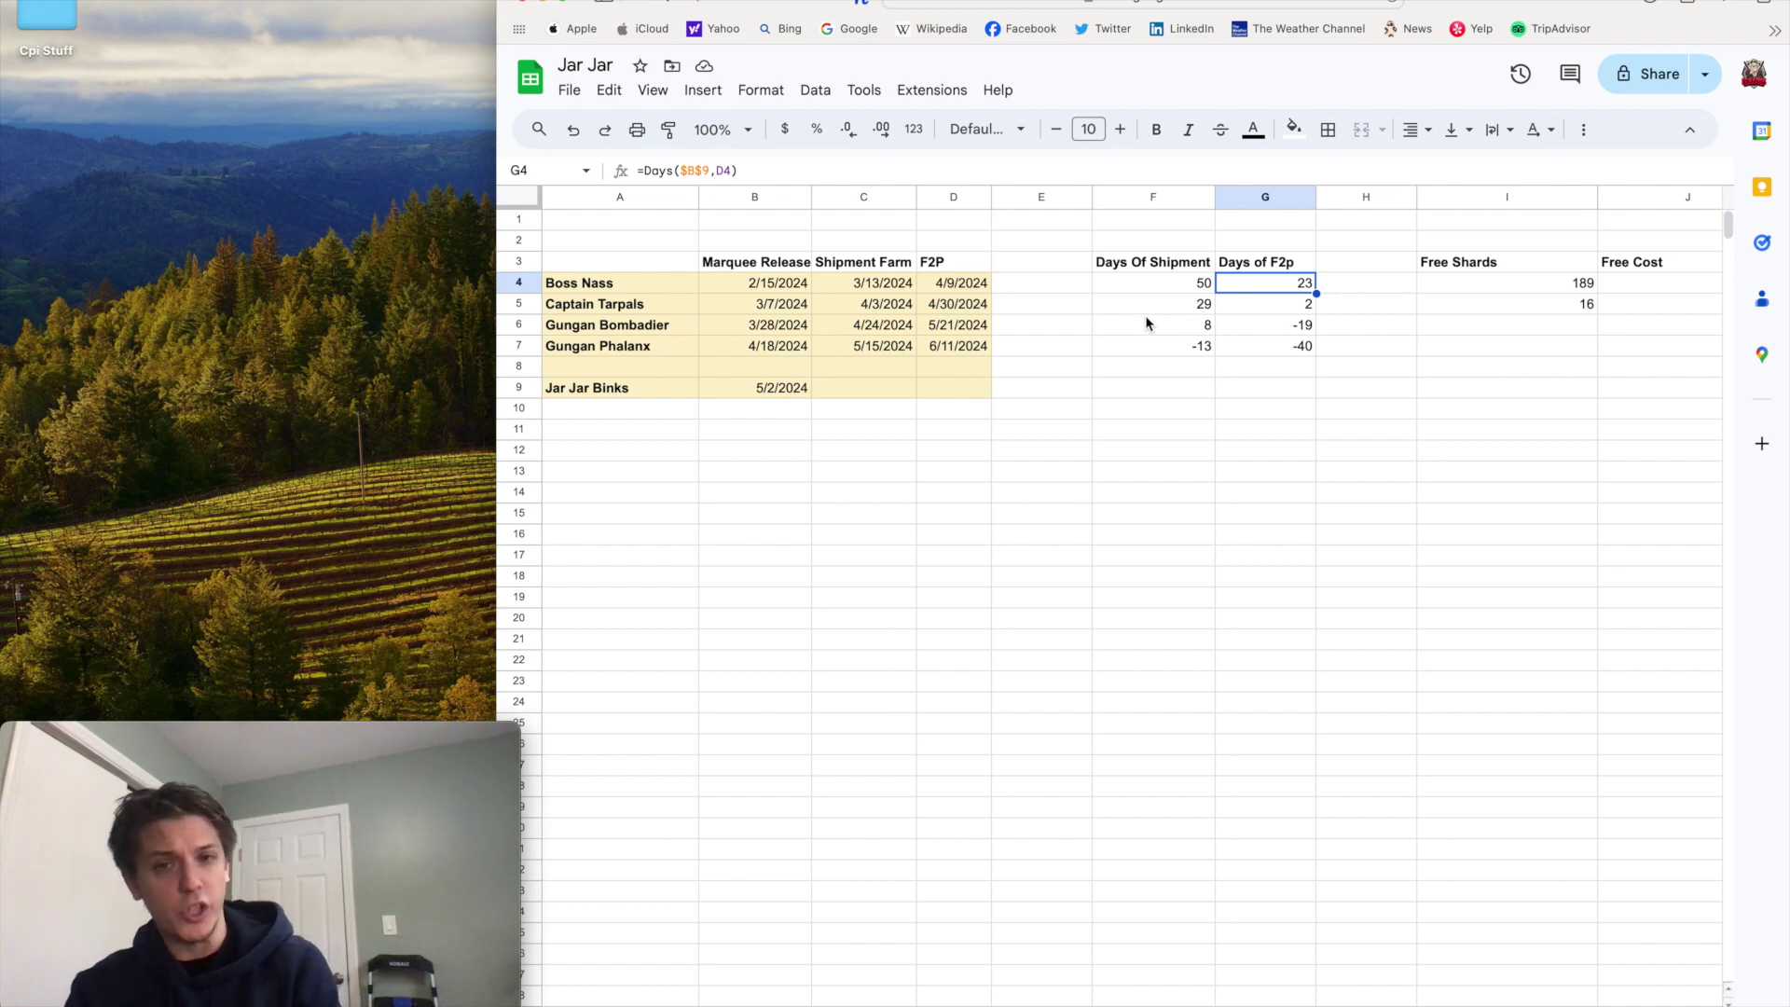
left_click(1295, 329)
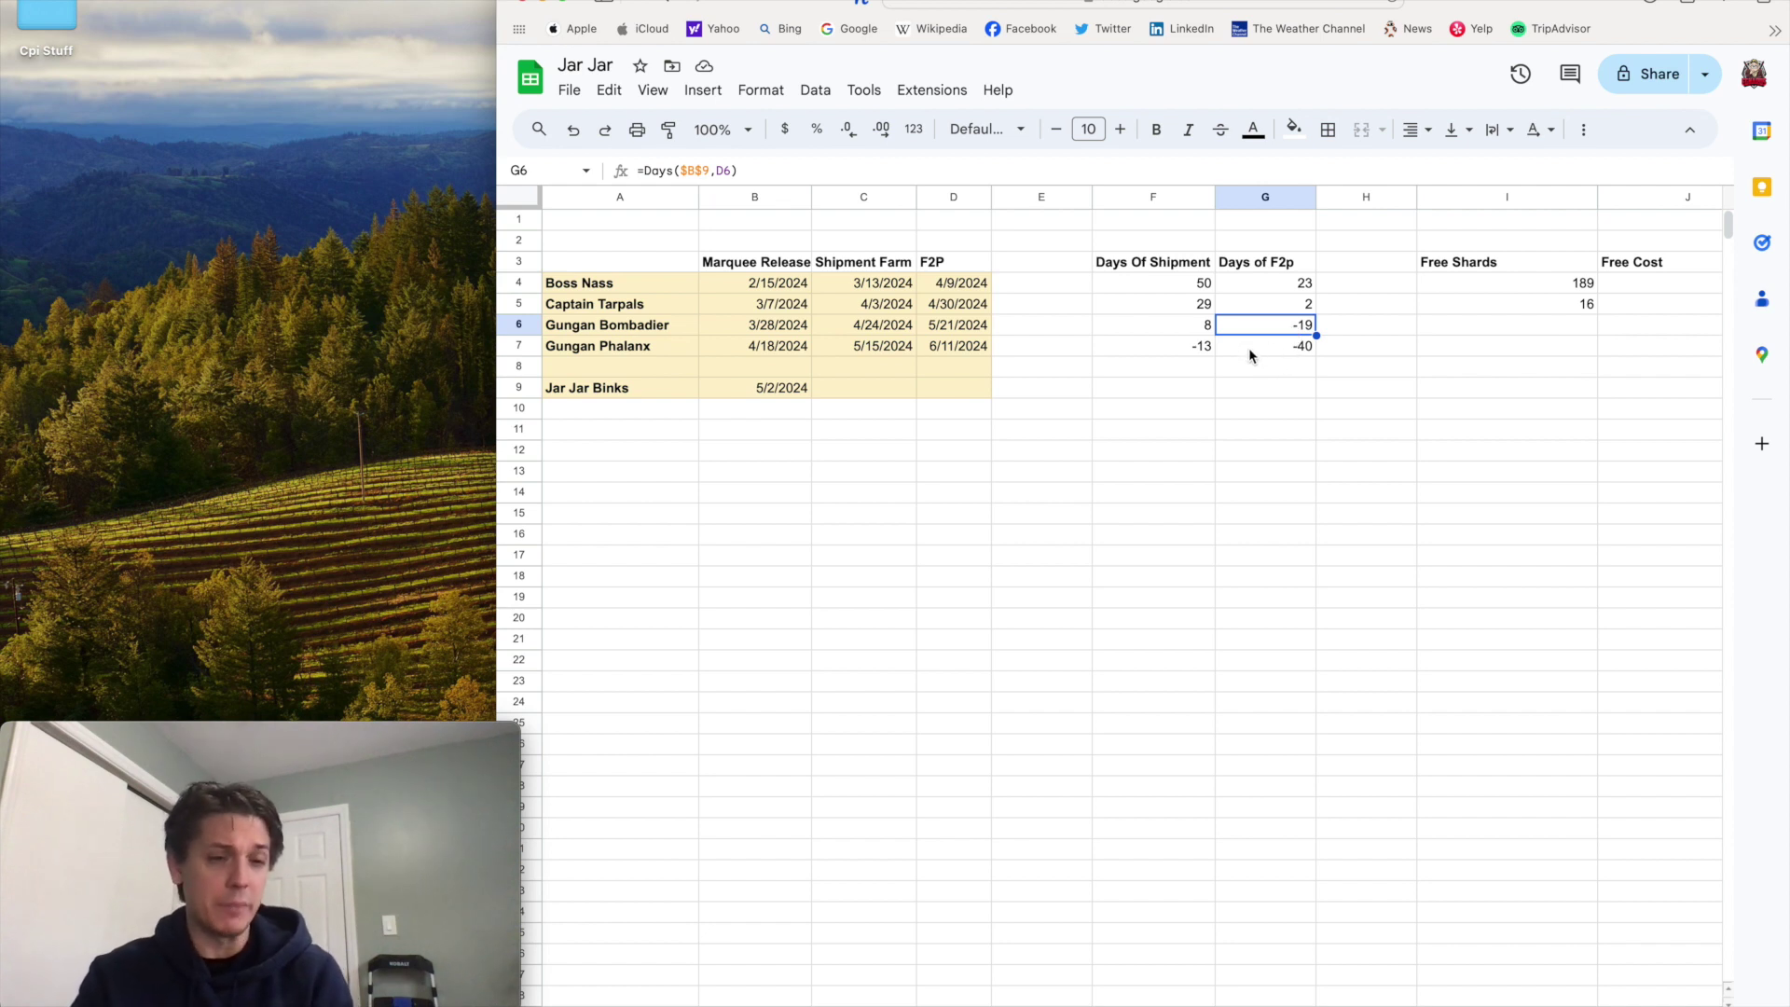
- Review the green schedule's farmable shards and compare its Jar Jar Binks release date with the yellow schedule's
scroll(1250, 356, "right", 10)
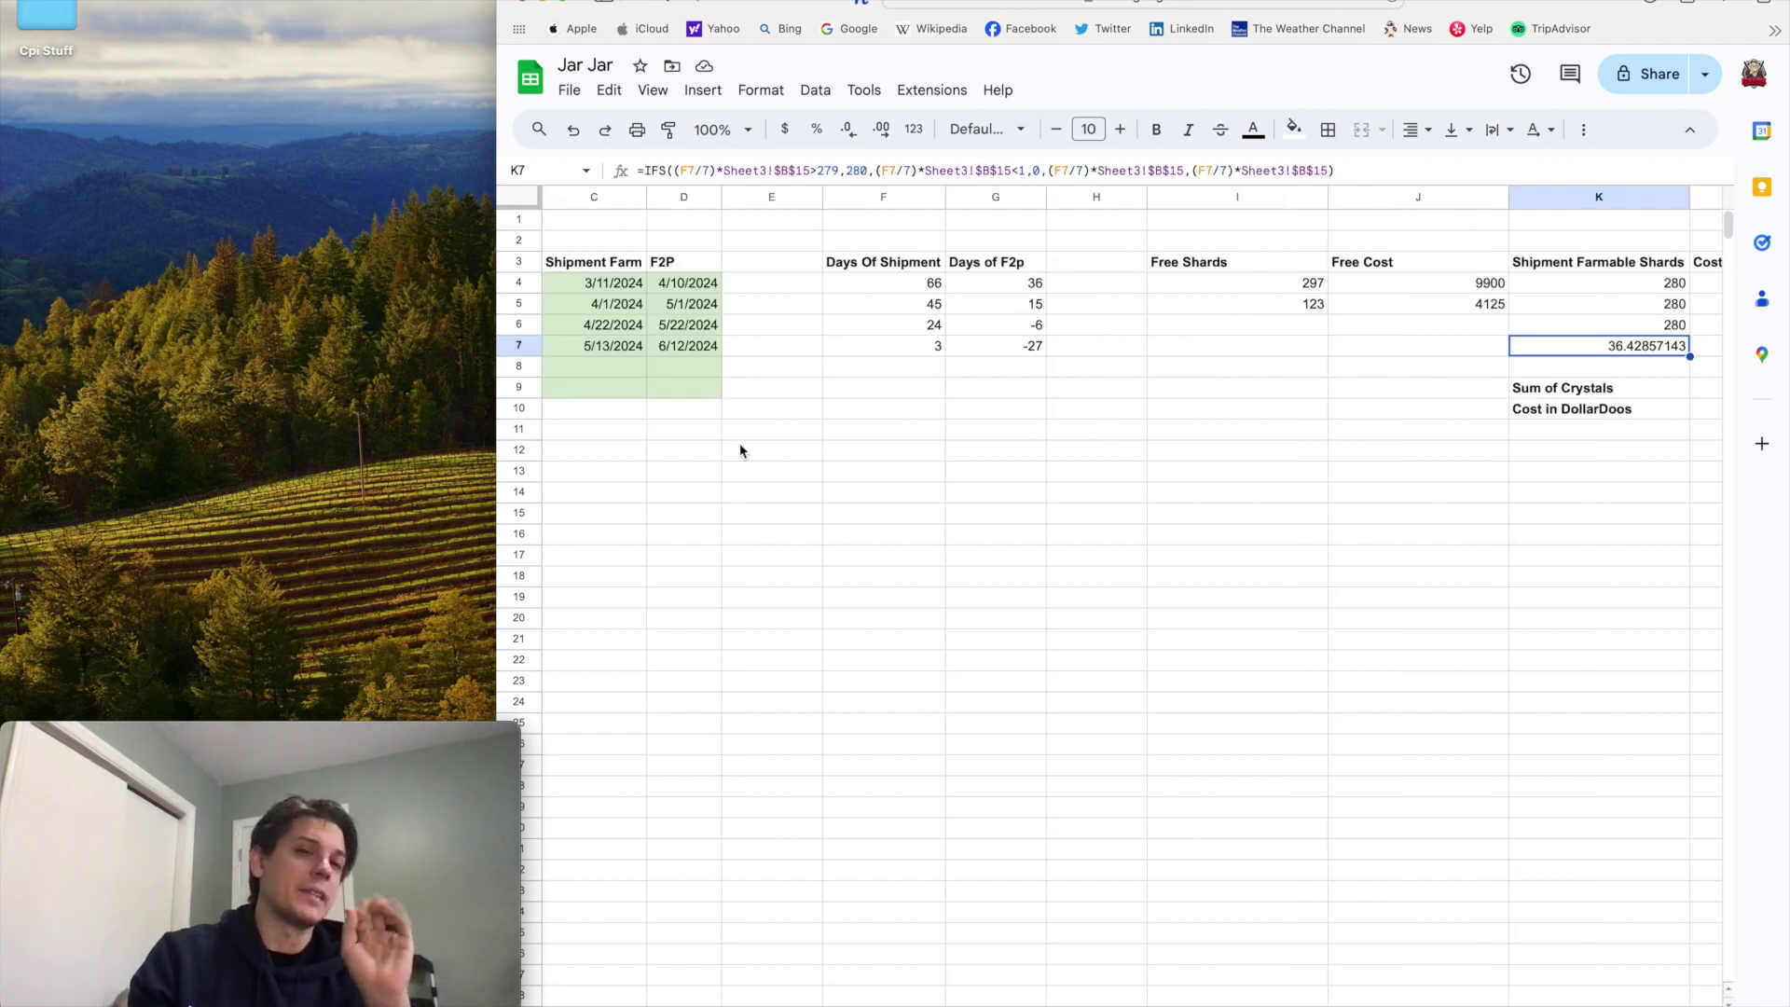
scroll(740, 447, "left", 5)
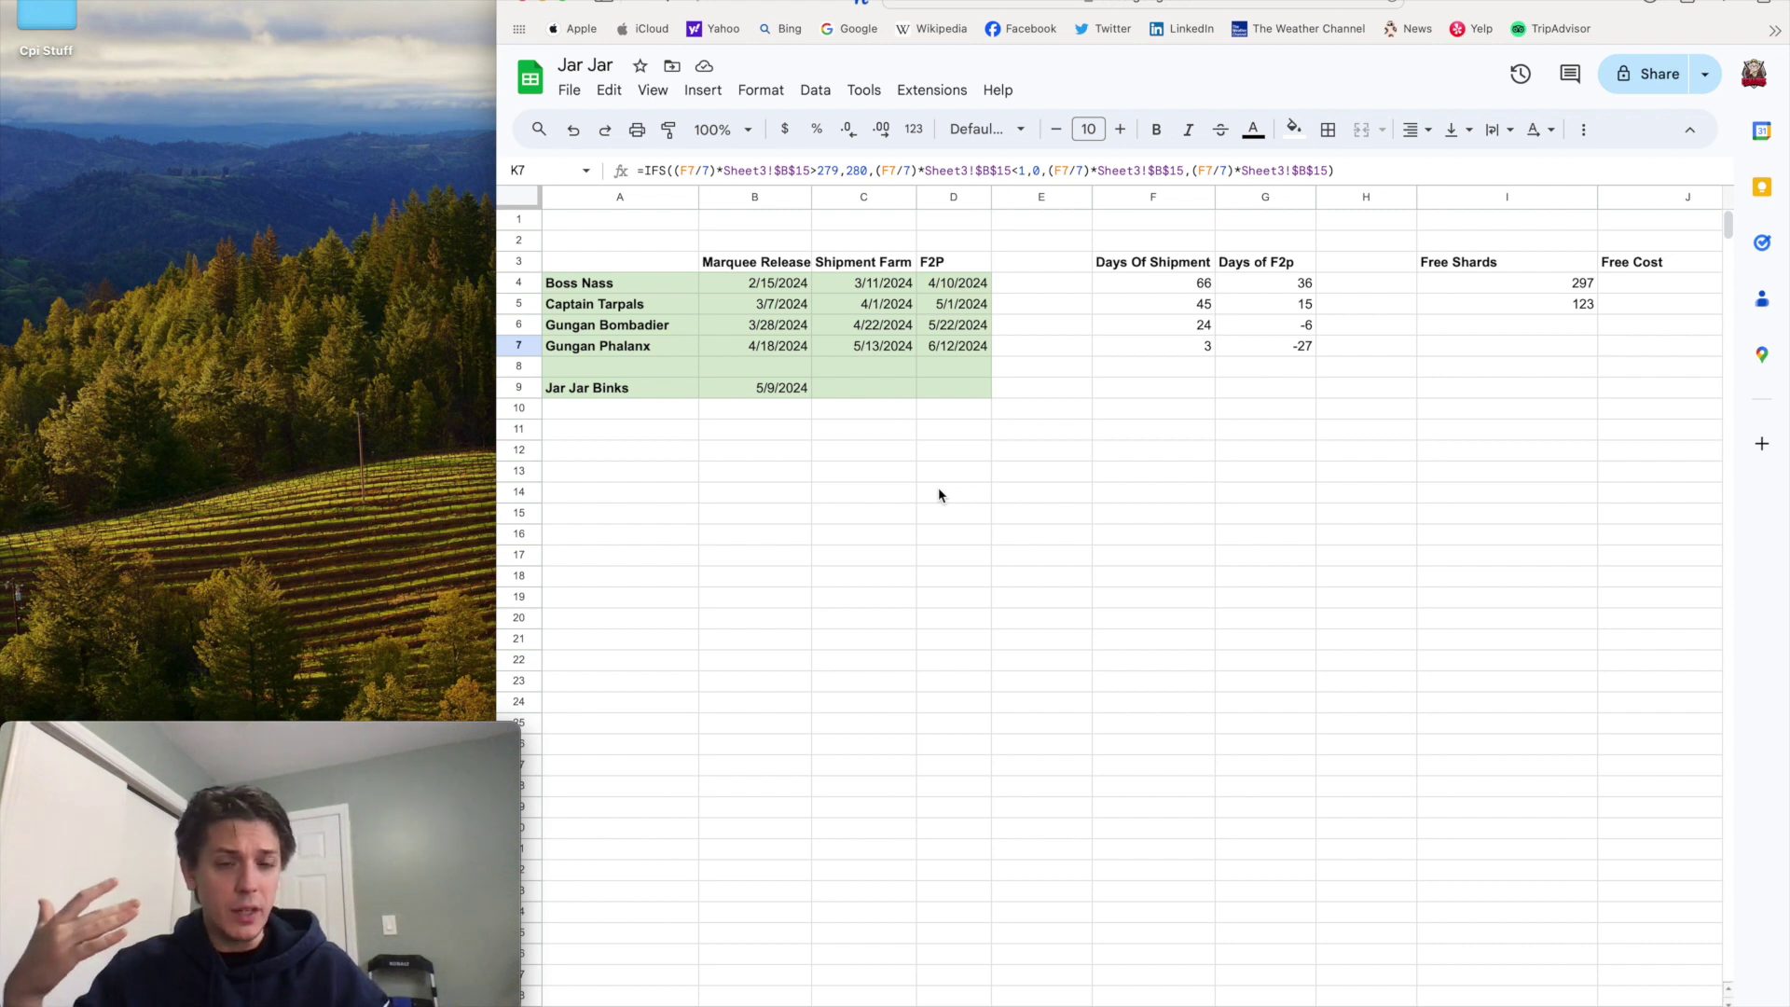
left_click(751, 390)
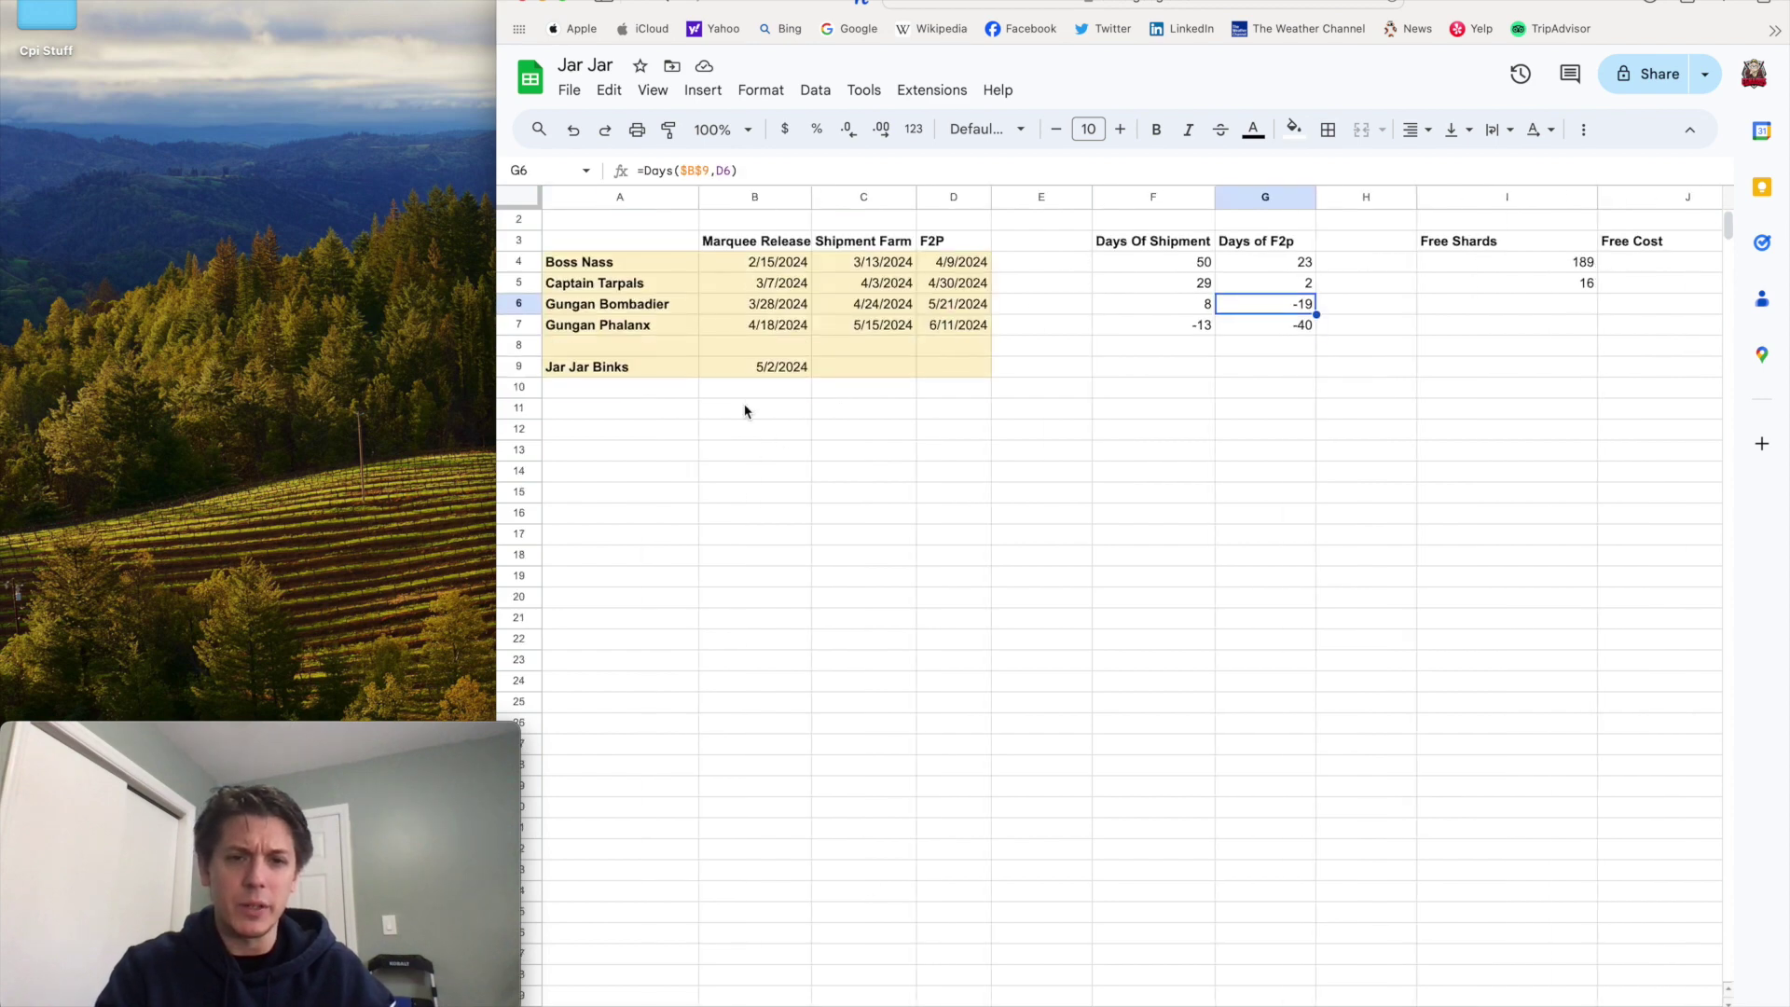
left_click(764, 372)
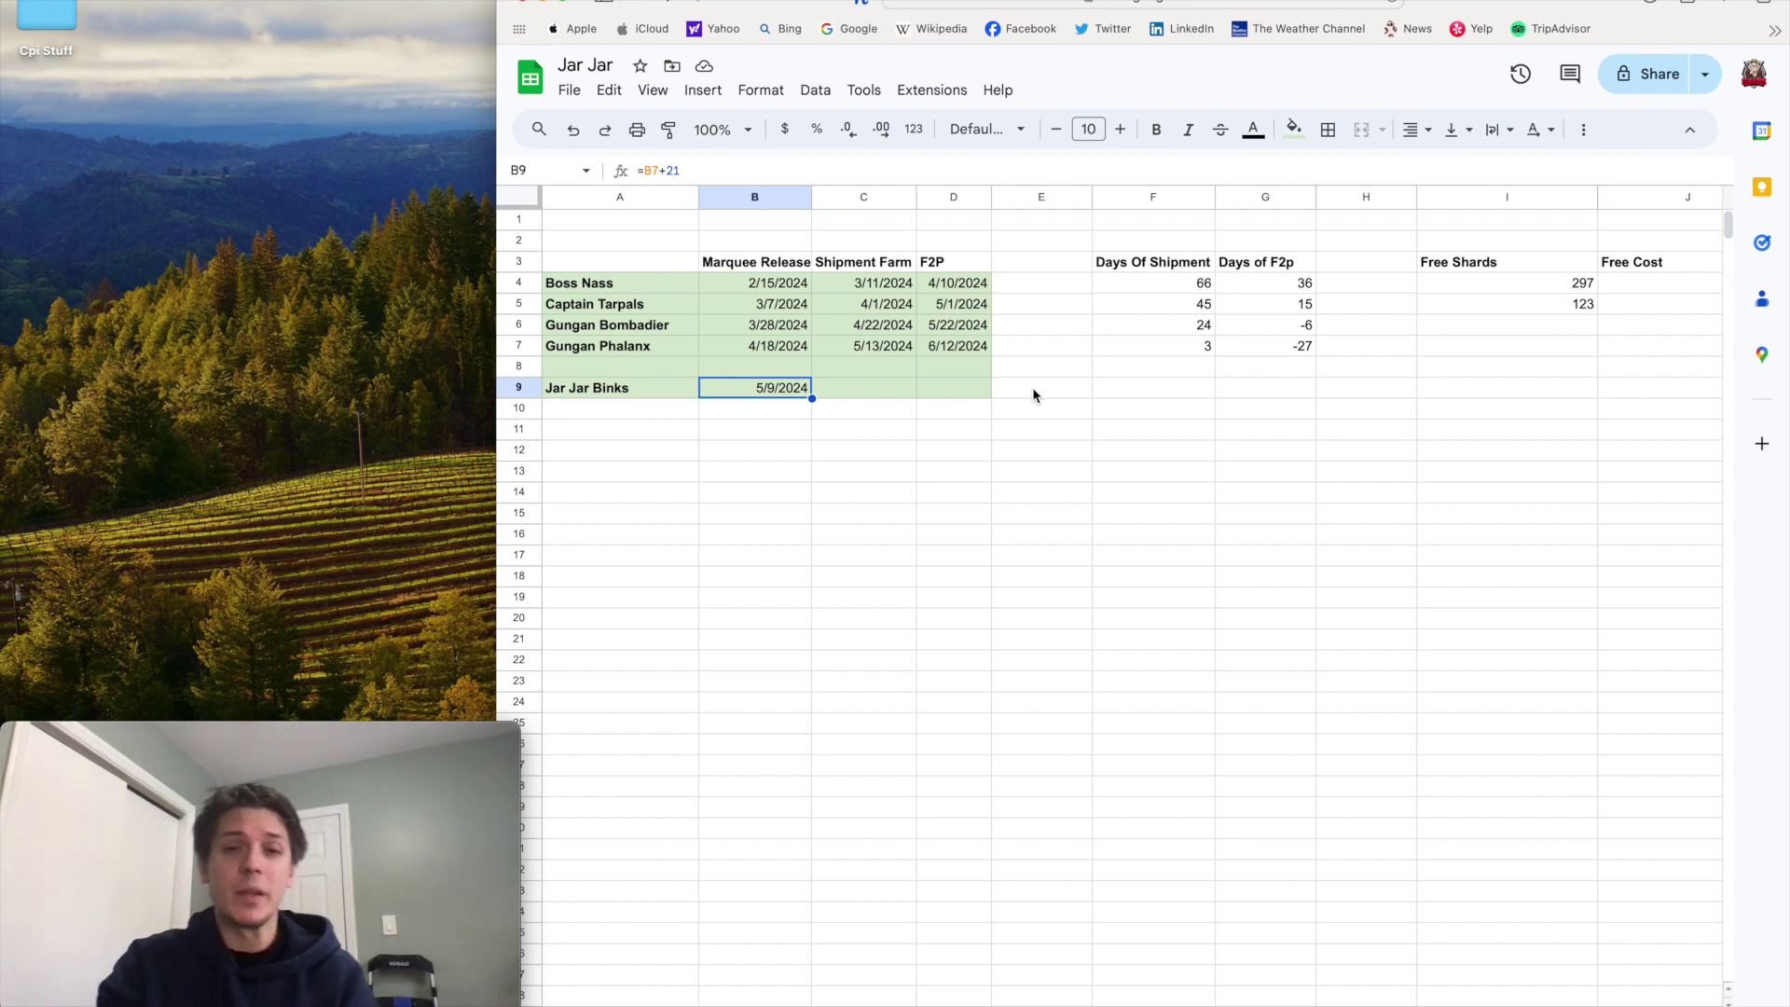
- Review the green schedule's farmable shards, crystal costs and cost in dollars, and check Boss Nass's marquee release date
scroll(1032, 394, "right", 10)
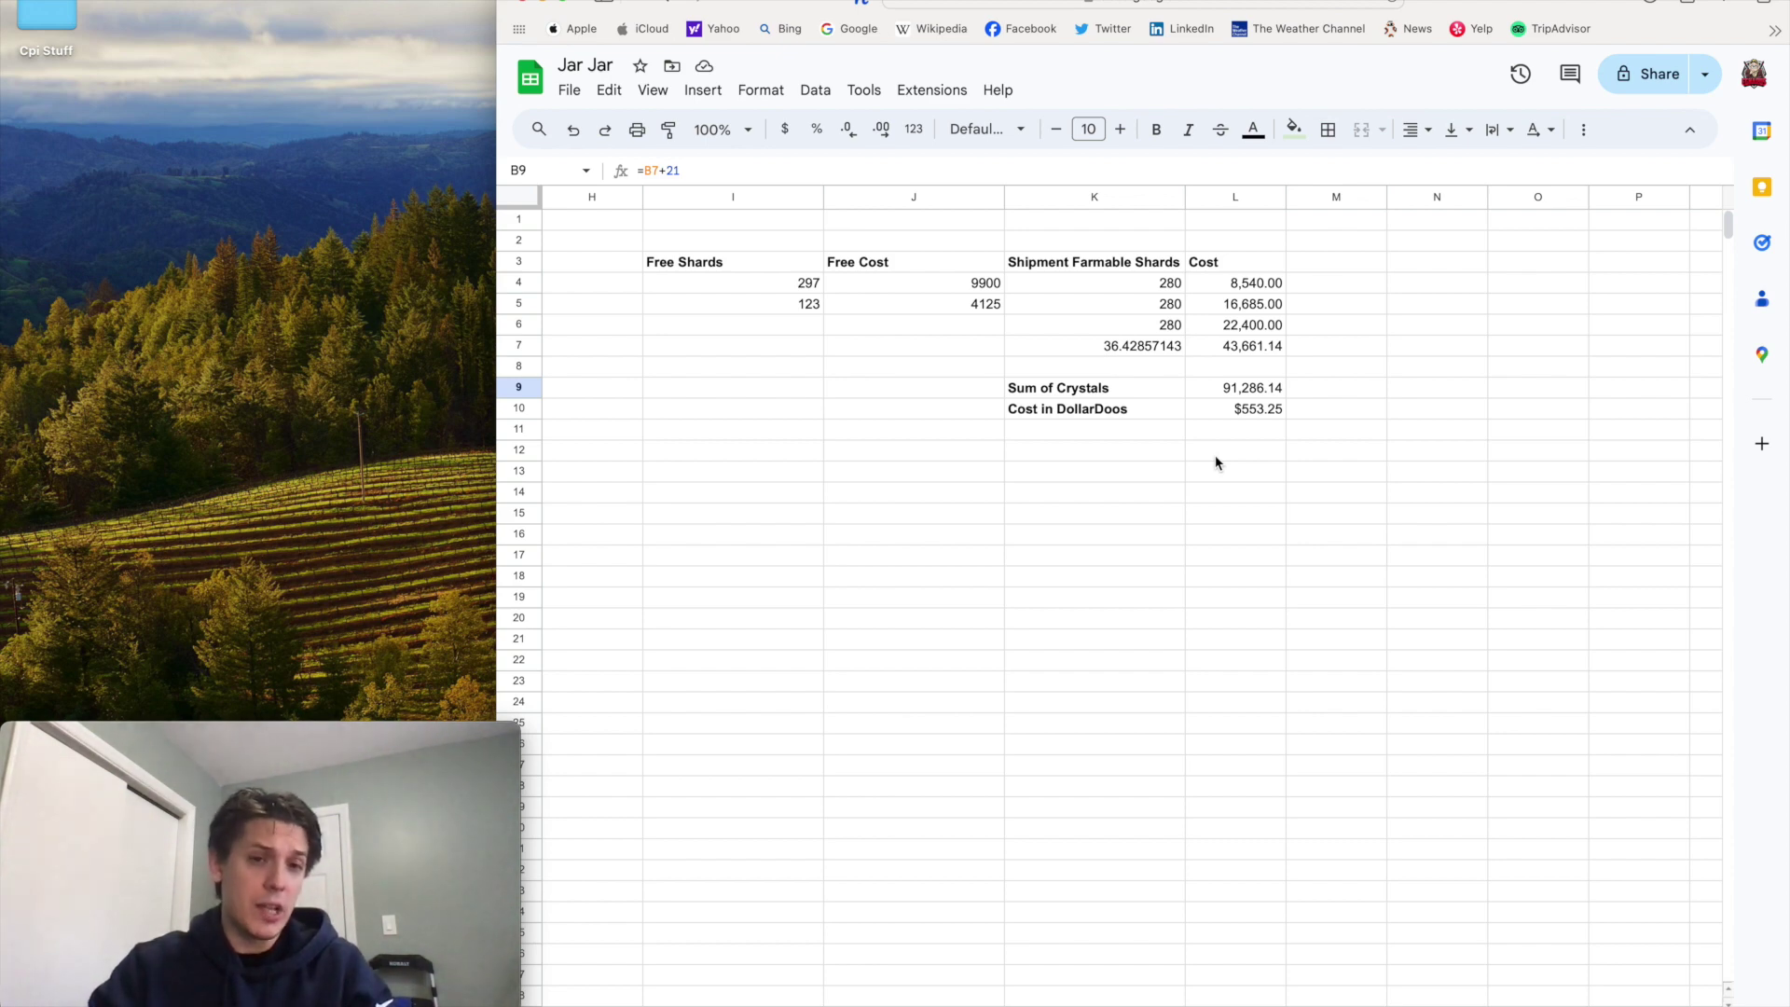
scroll(1215, 462, "left", 5)
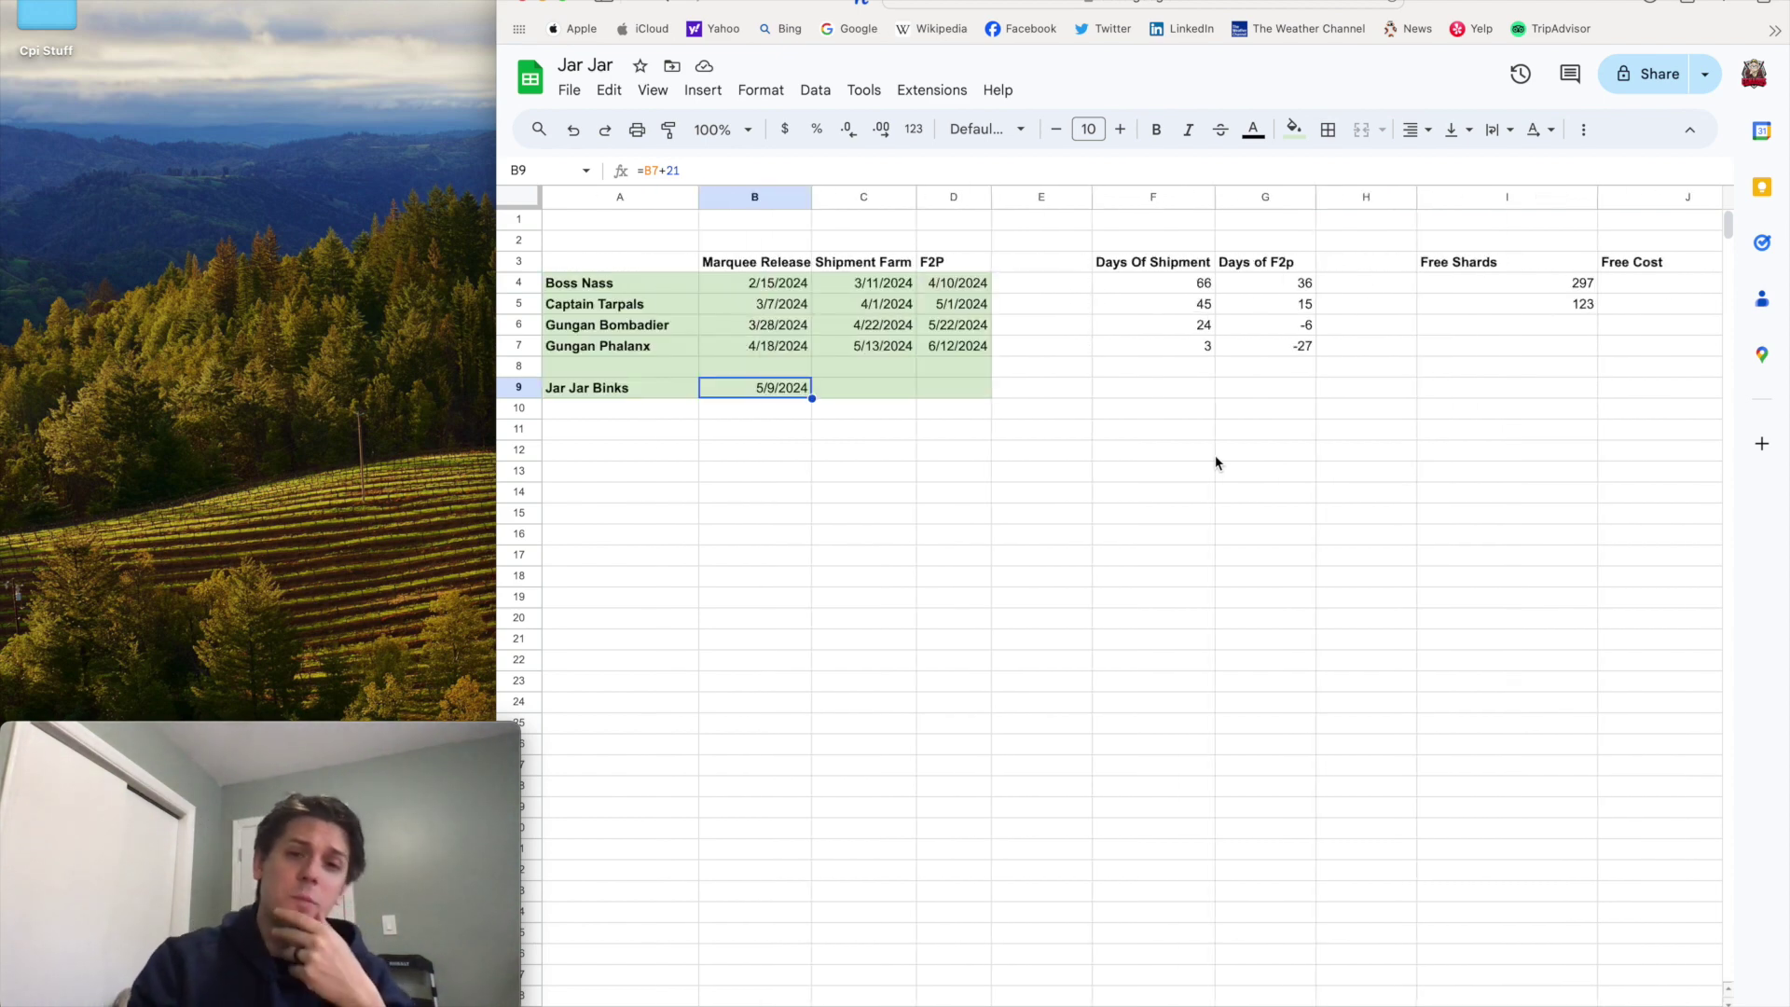
left_click(721, 279)
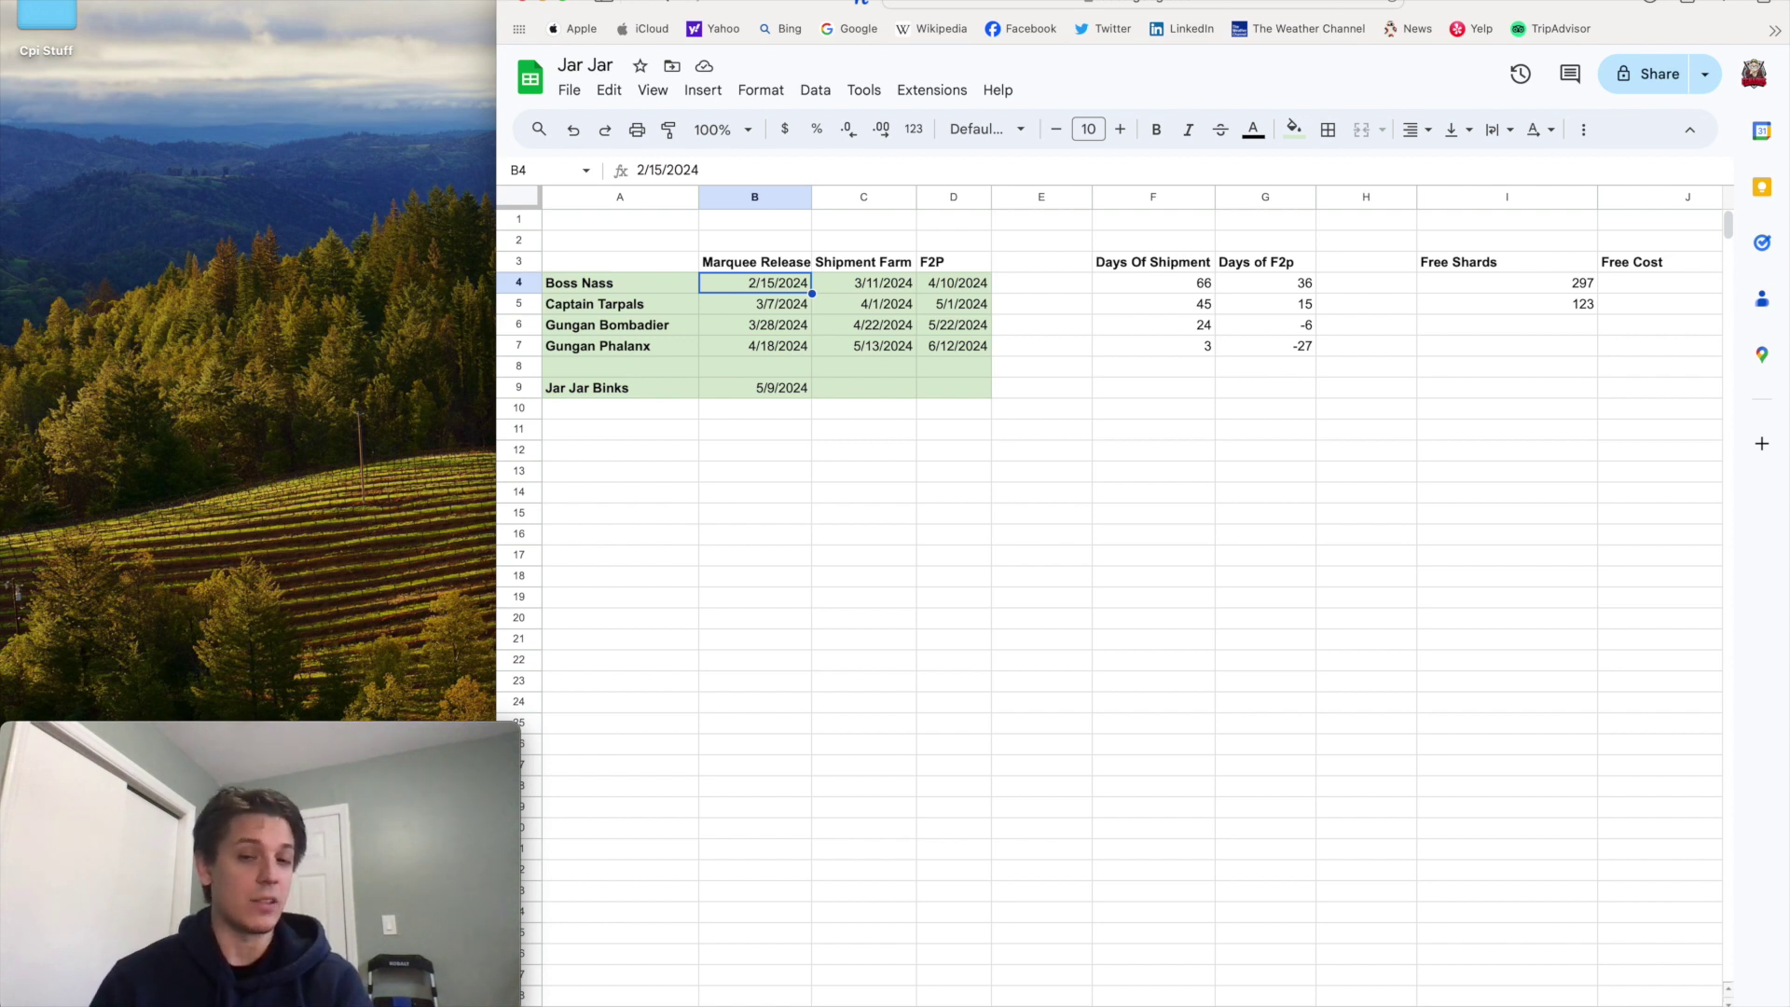
- Switch to the signal data sheet and inspect Marquee 1's First Signal Data, the formula below that column's total, and the Shards to Whale value
left_click(1304, 997)
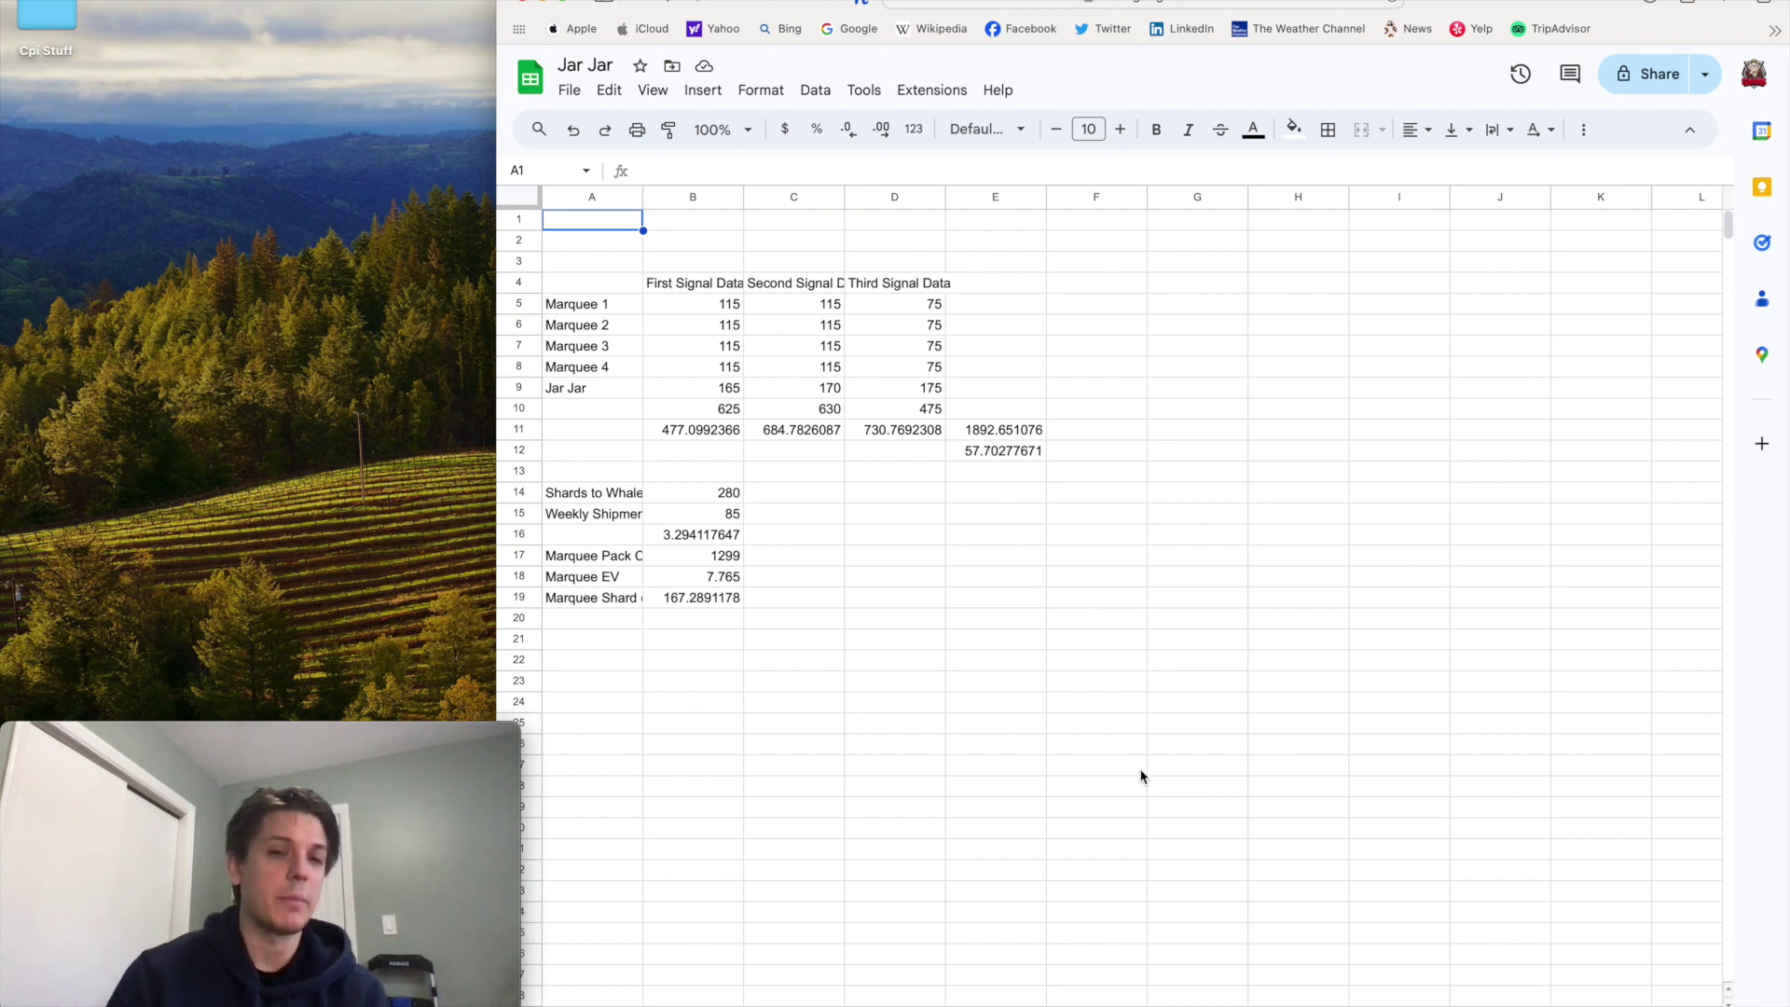
left_click(690, 309)
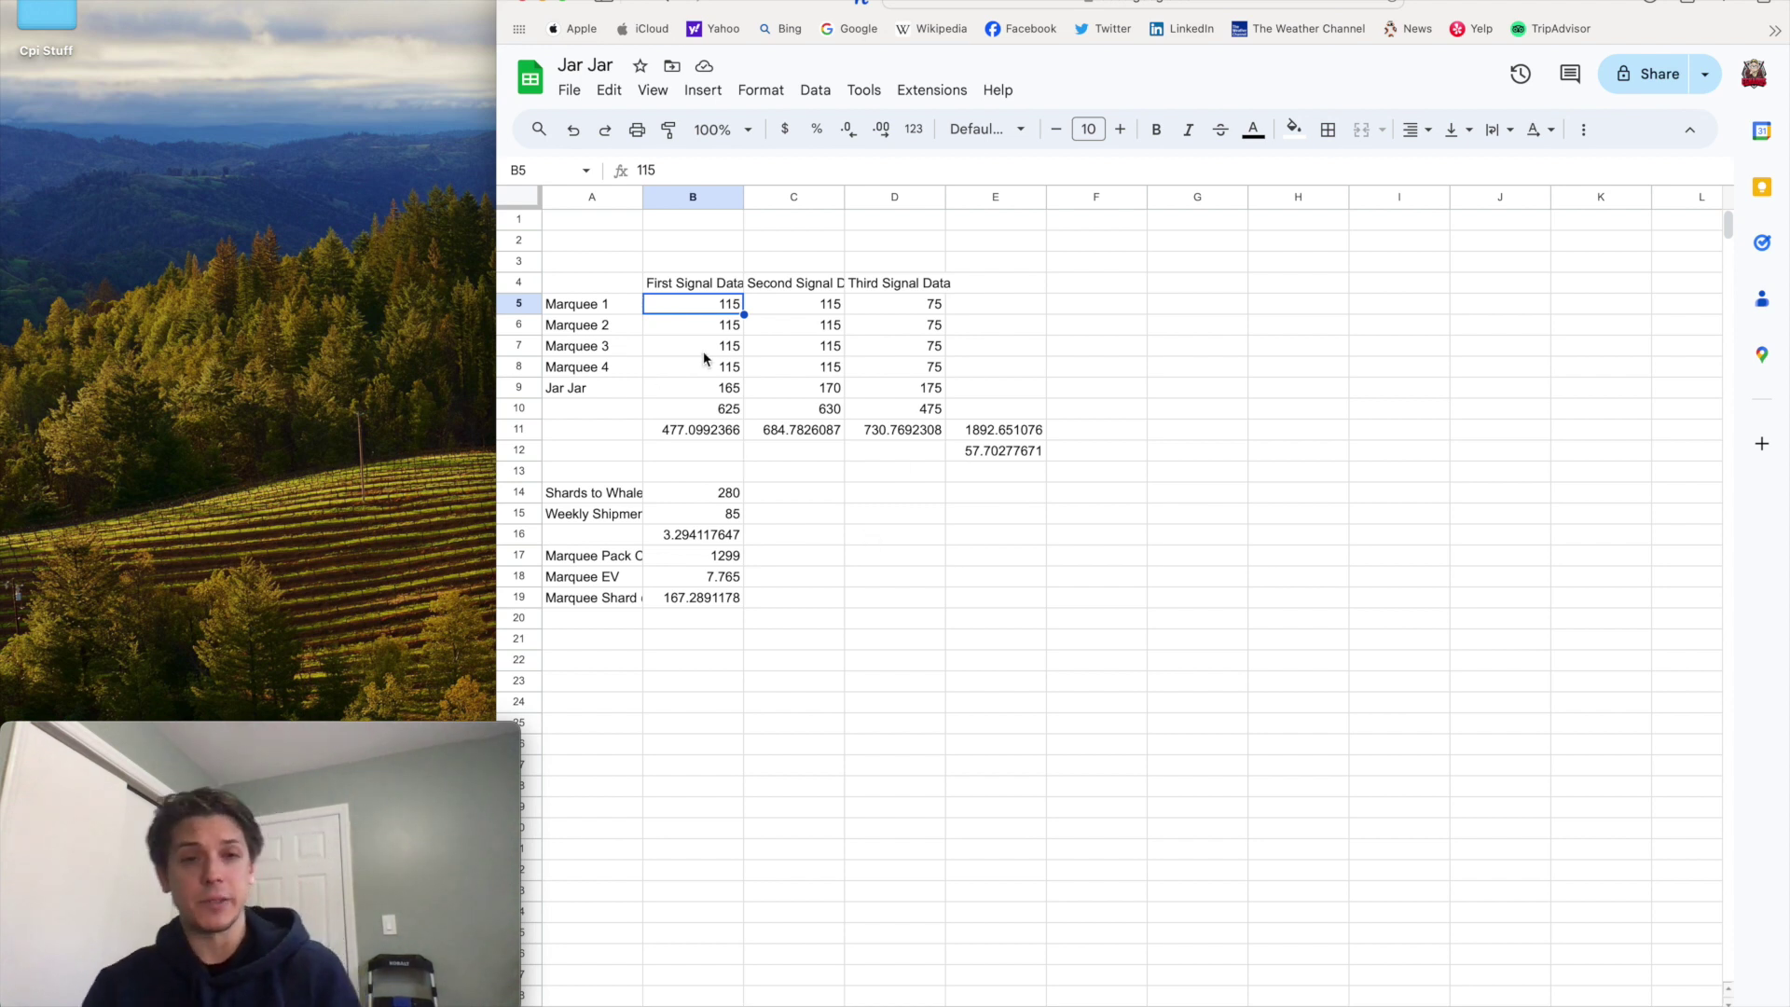
left_click(669, 433)
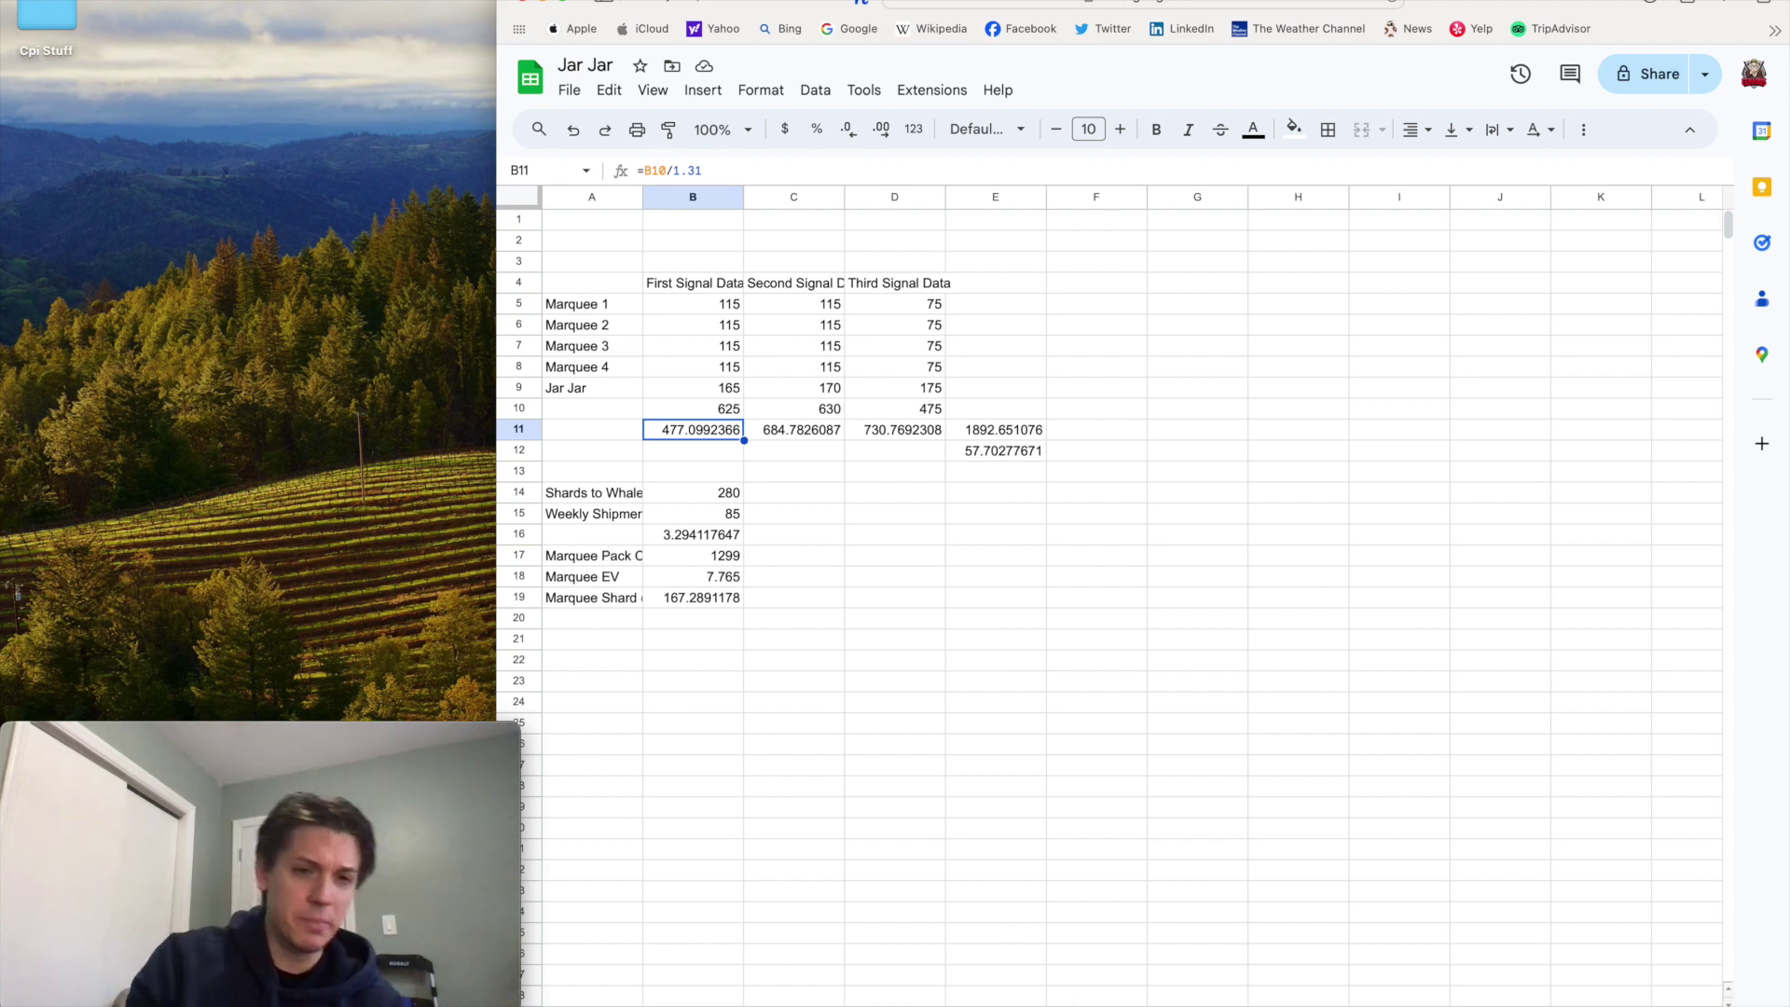
left_click(719, 501)
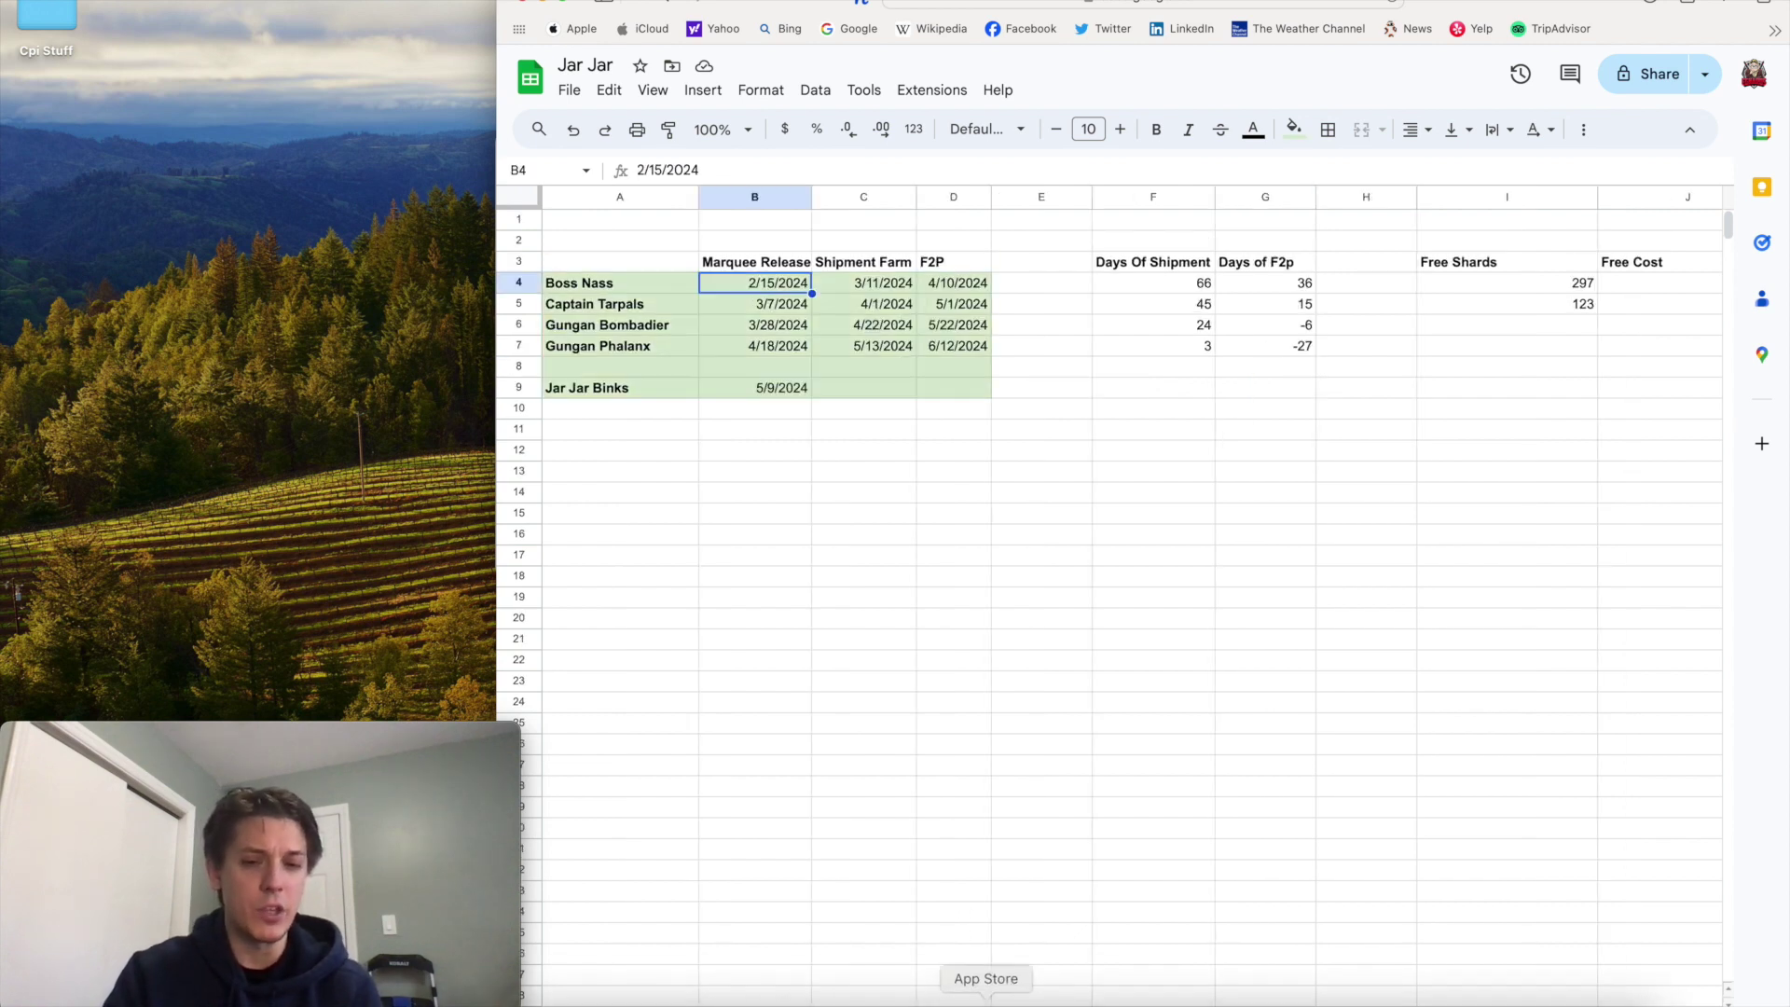
- On the signal data sheet, inspect the formula summing the three converted signal totals and the division formula directly beneath it
mouse_move(927, 999)
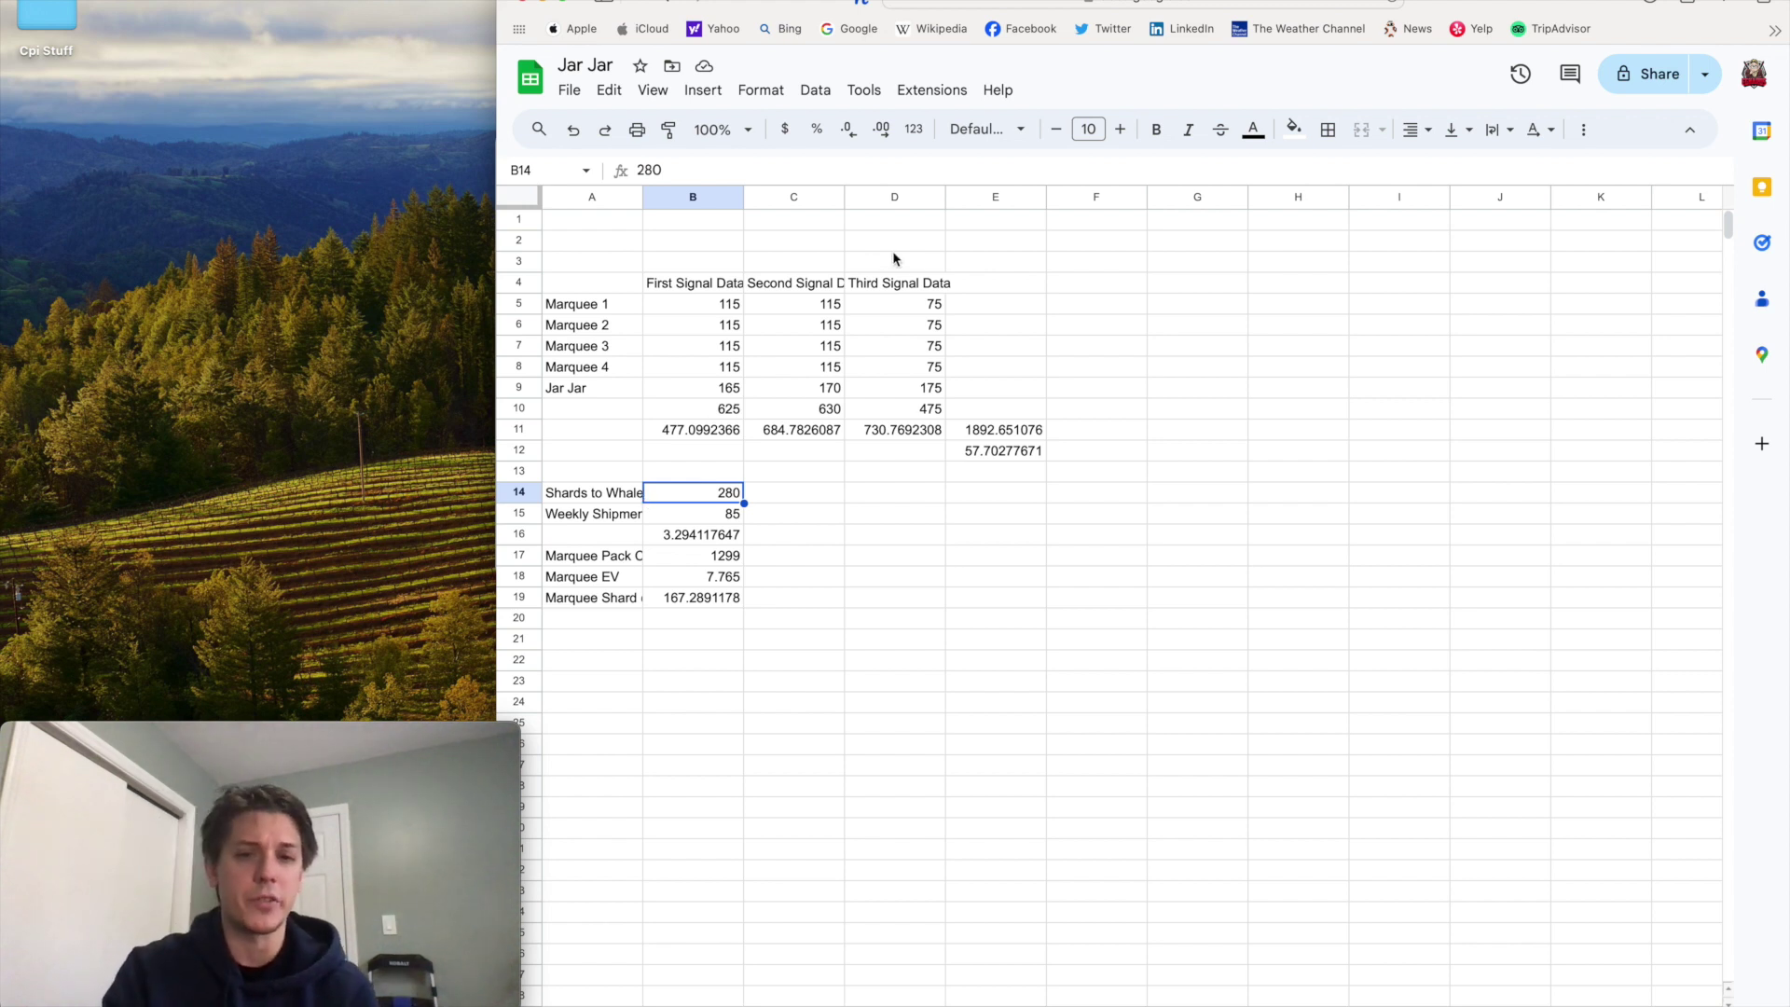
left_click(674, 430)
left_click(970, 436)
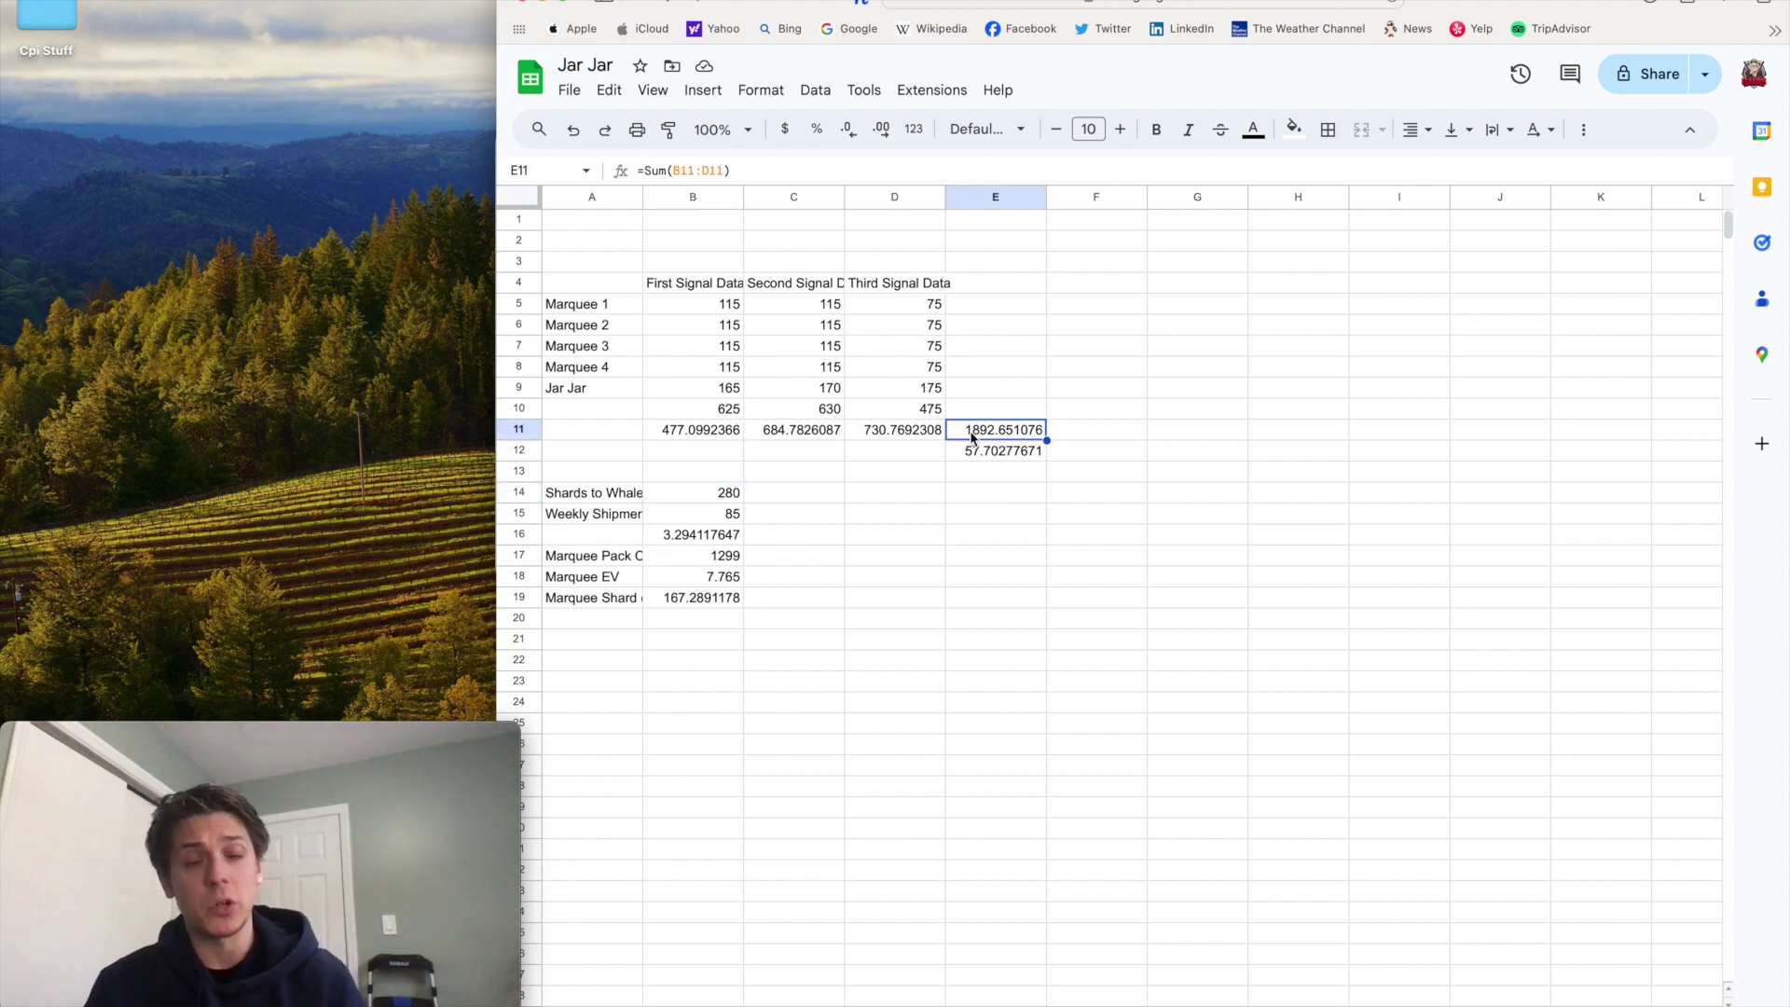
left_click(979, 455)
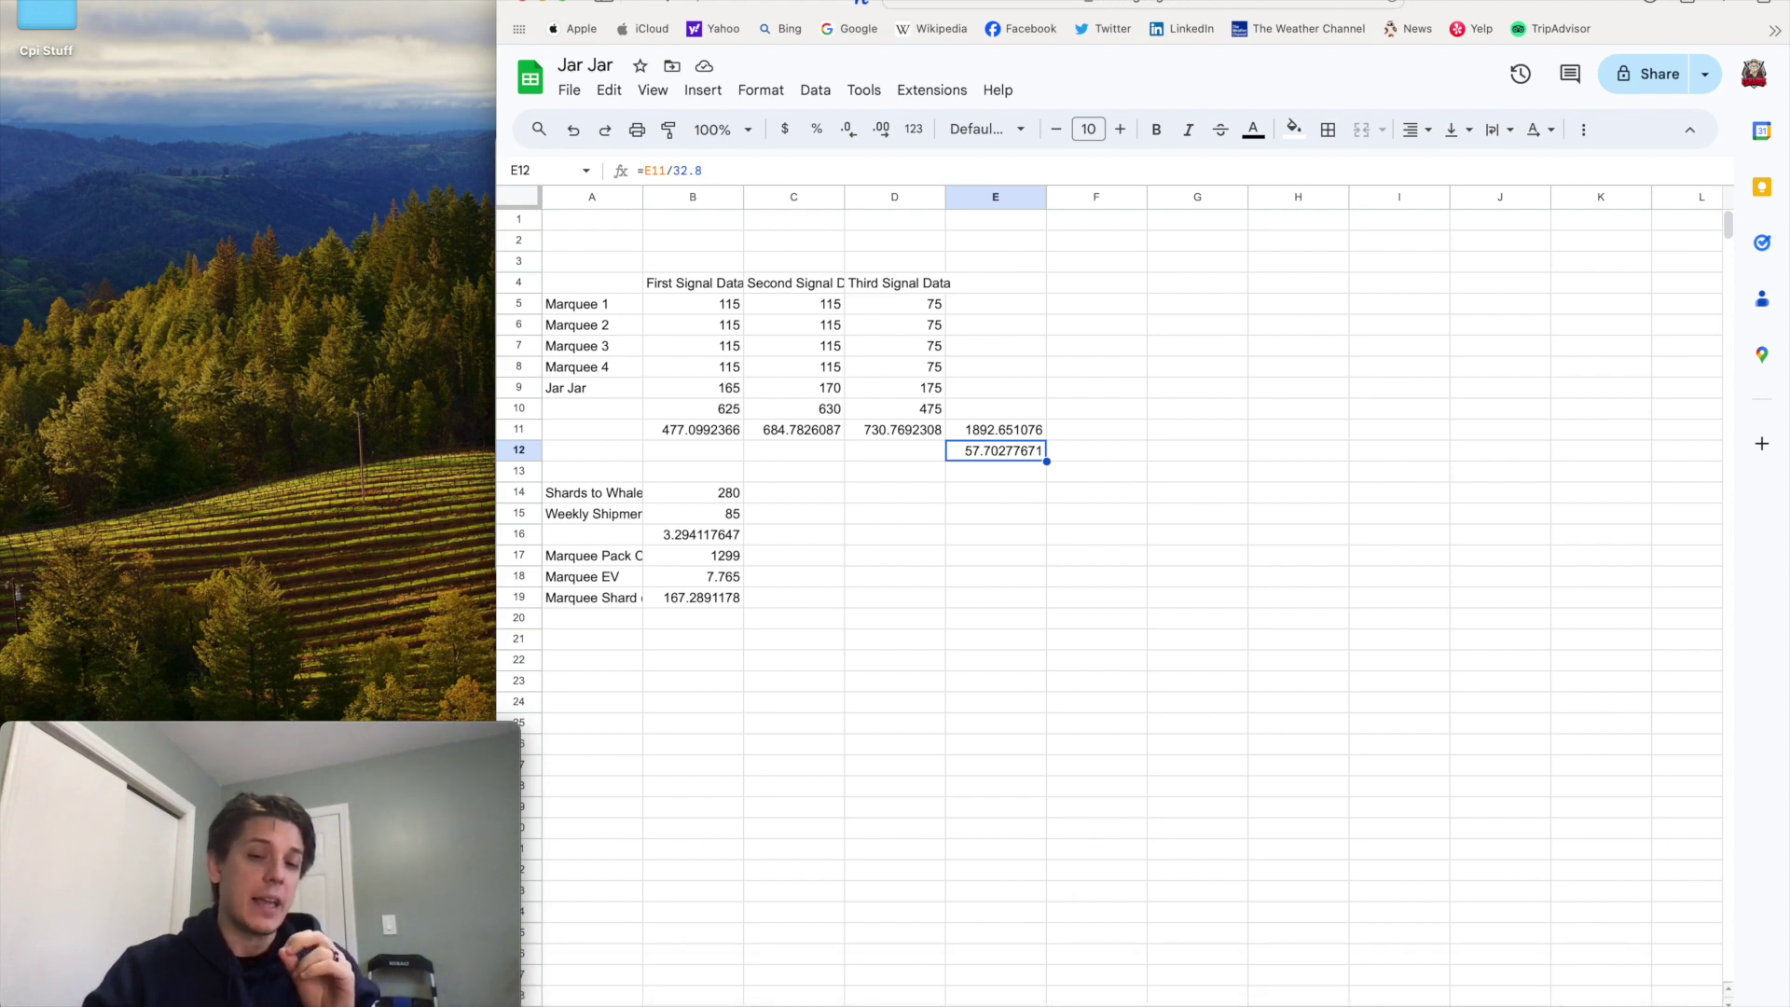
- Compare the Sum of Crystals and Cost in DollarDoos between the green and red Gungan schedules
left_click(1098, 995)
scroll(1272, 716, "right", 5)
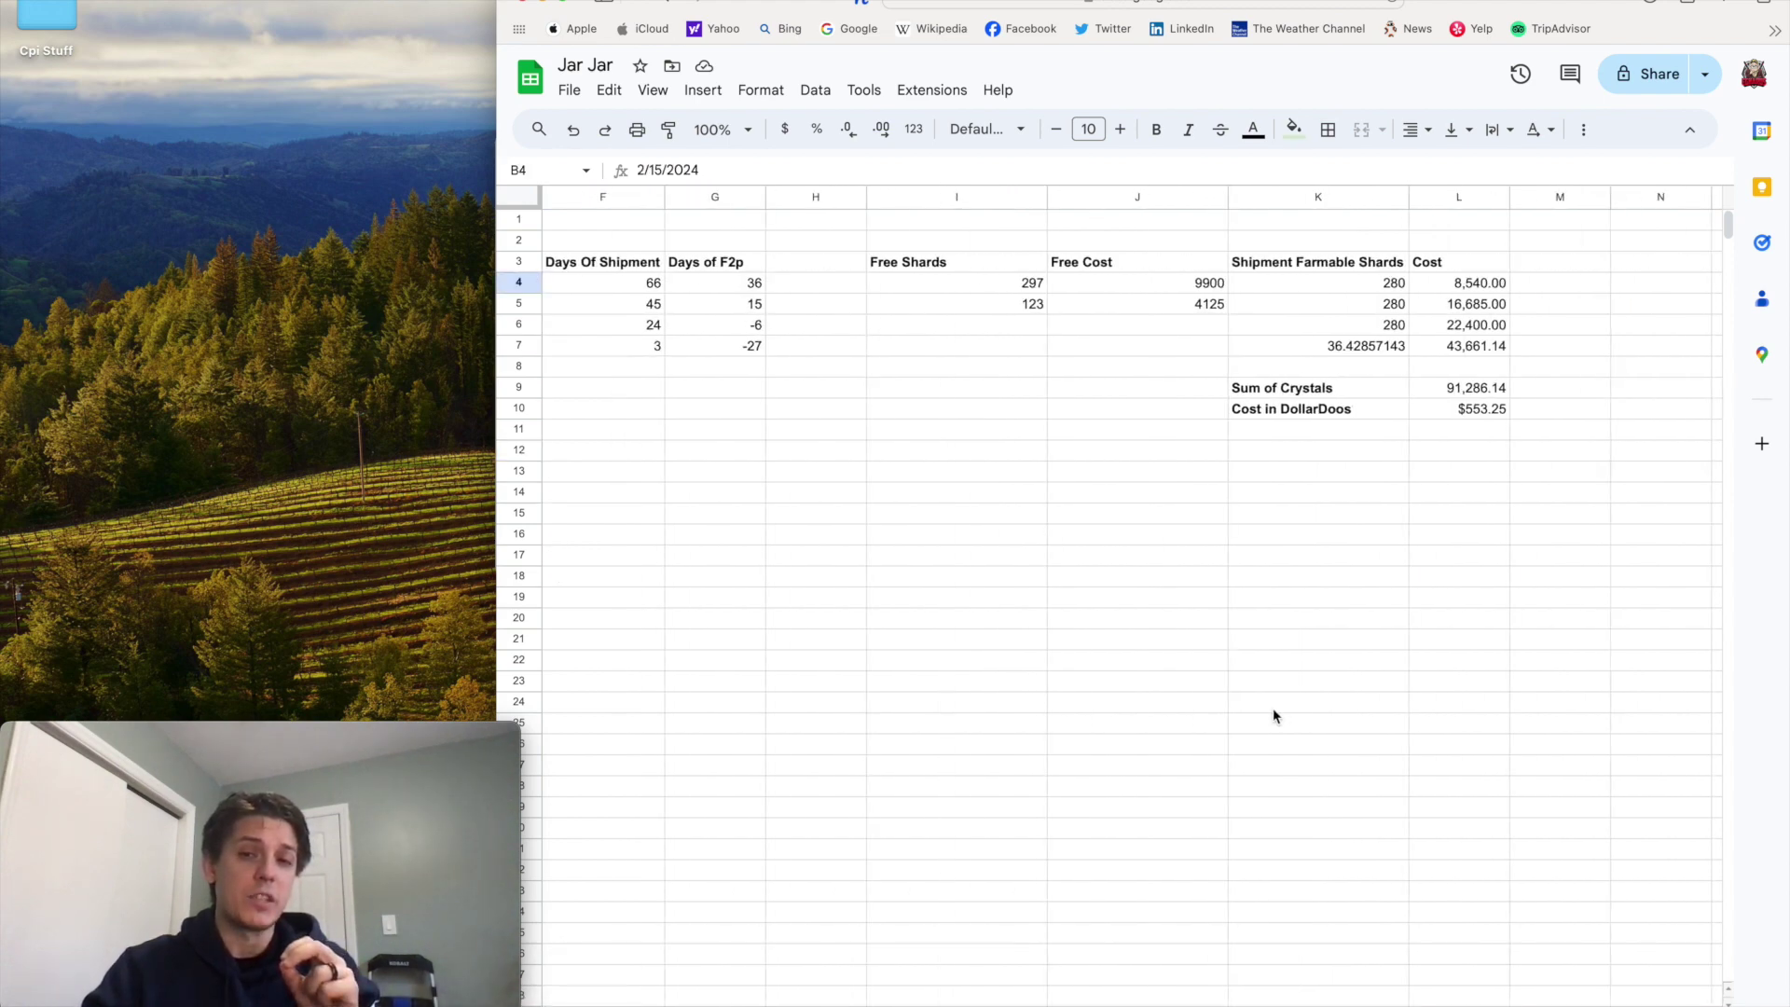
scroll(1273, 708, "right", 1)
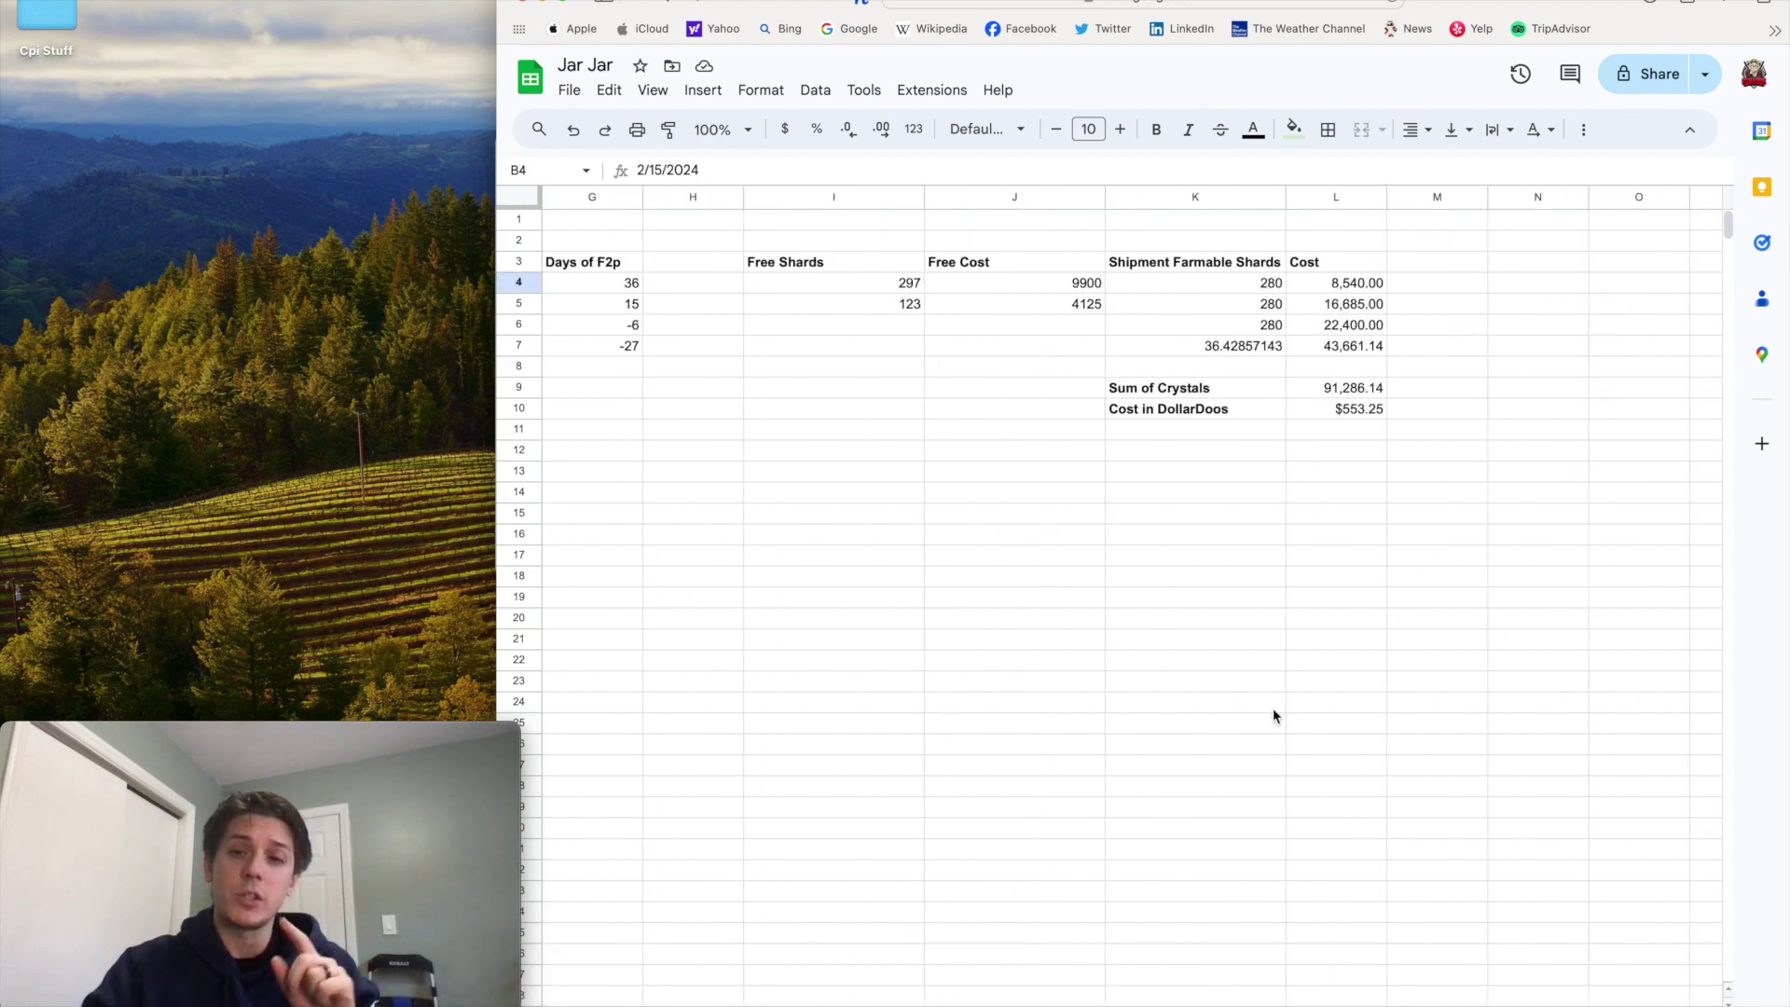
left_click(691, 988)
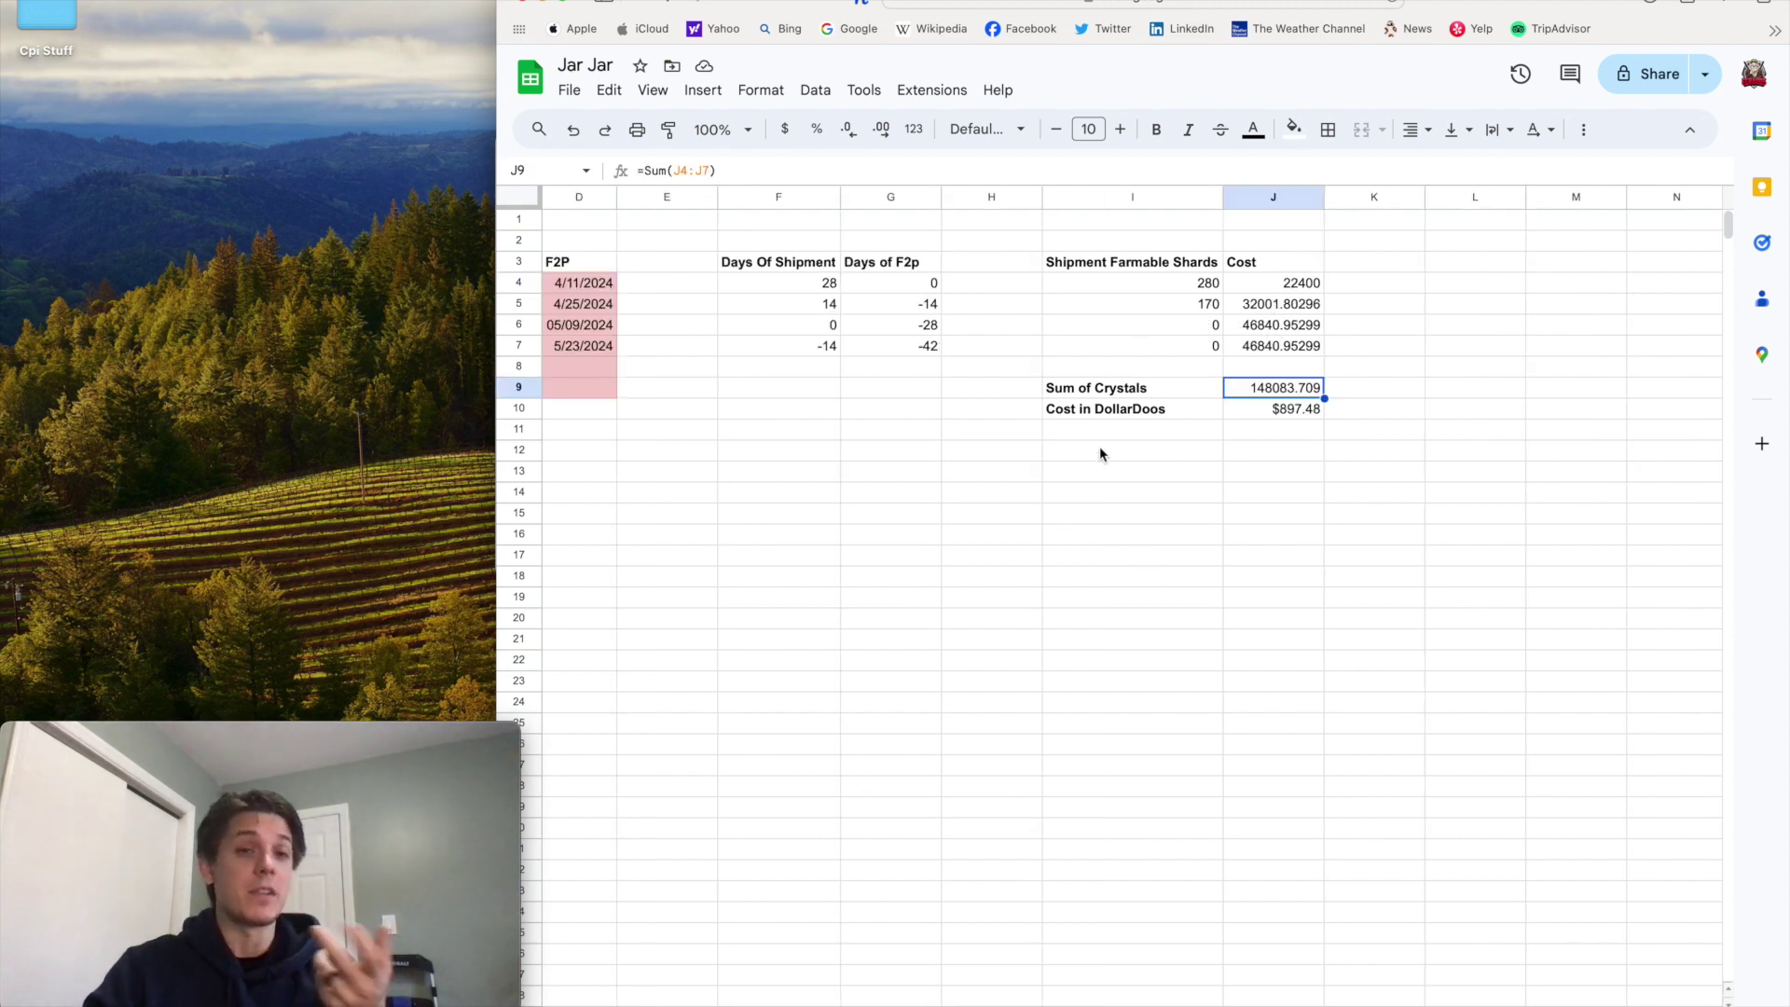
scroll(1115, 544, "left", 5)
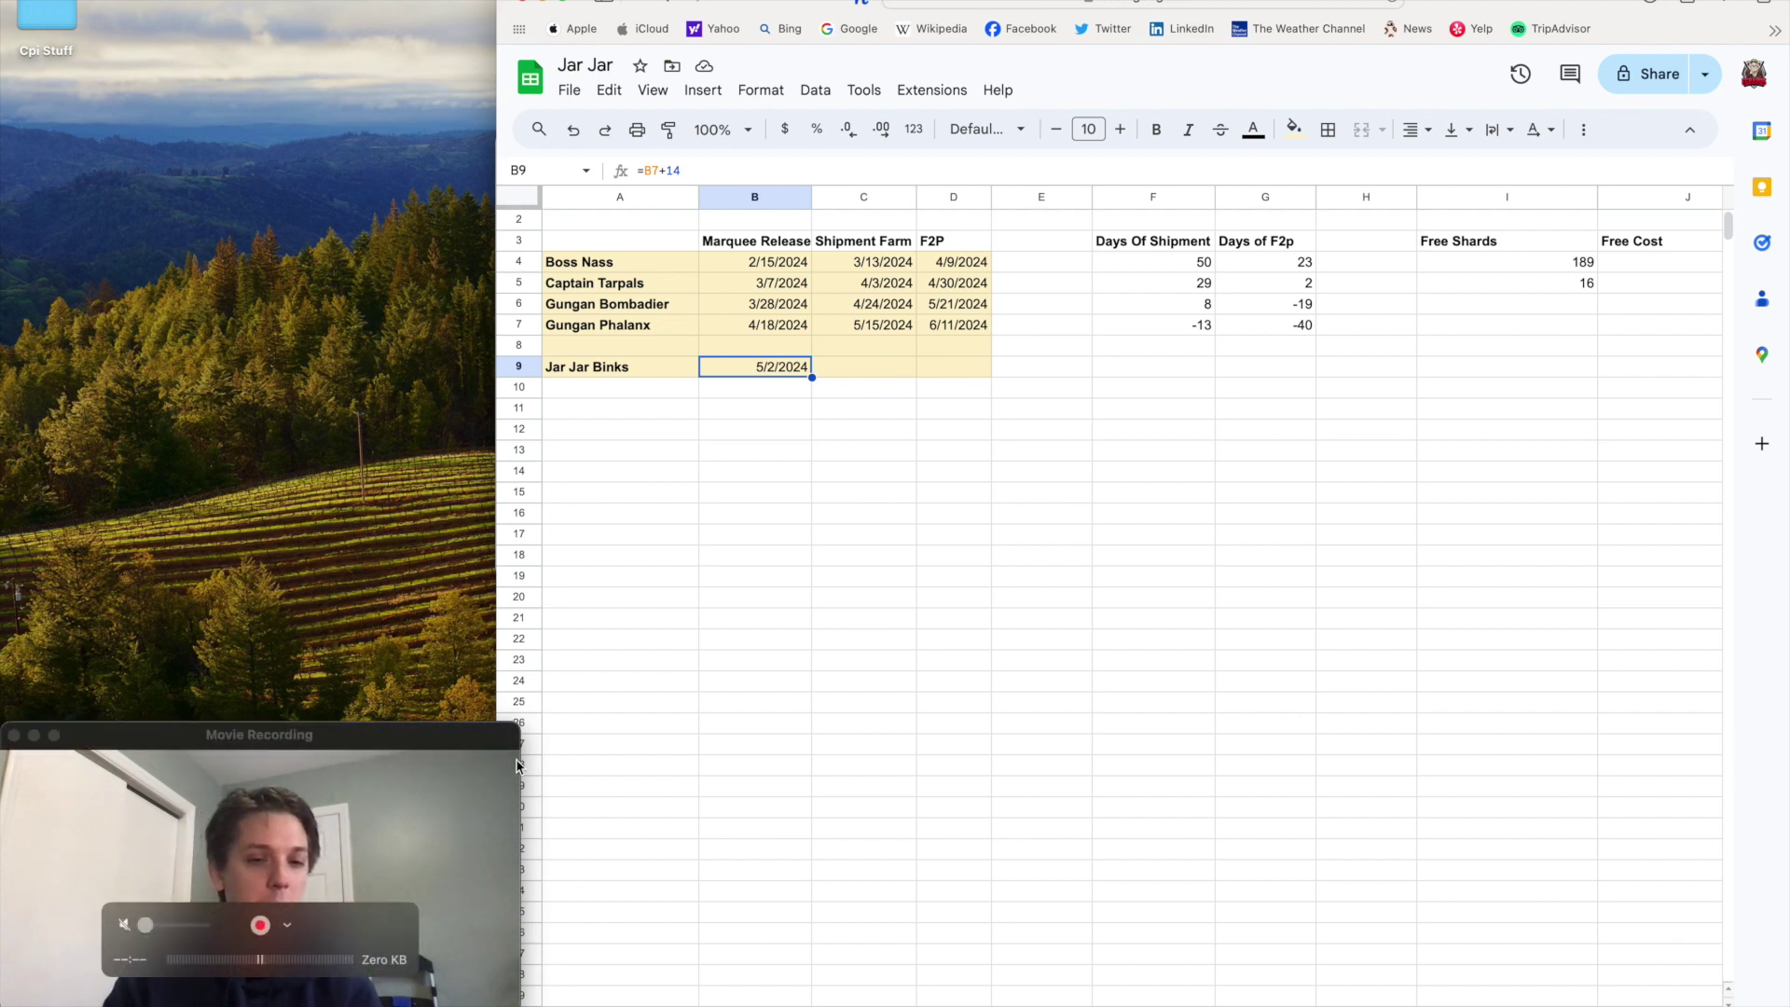
- Enlarge the Movie Recording window until it fills the screen
mouse_move(520, 735)
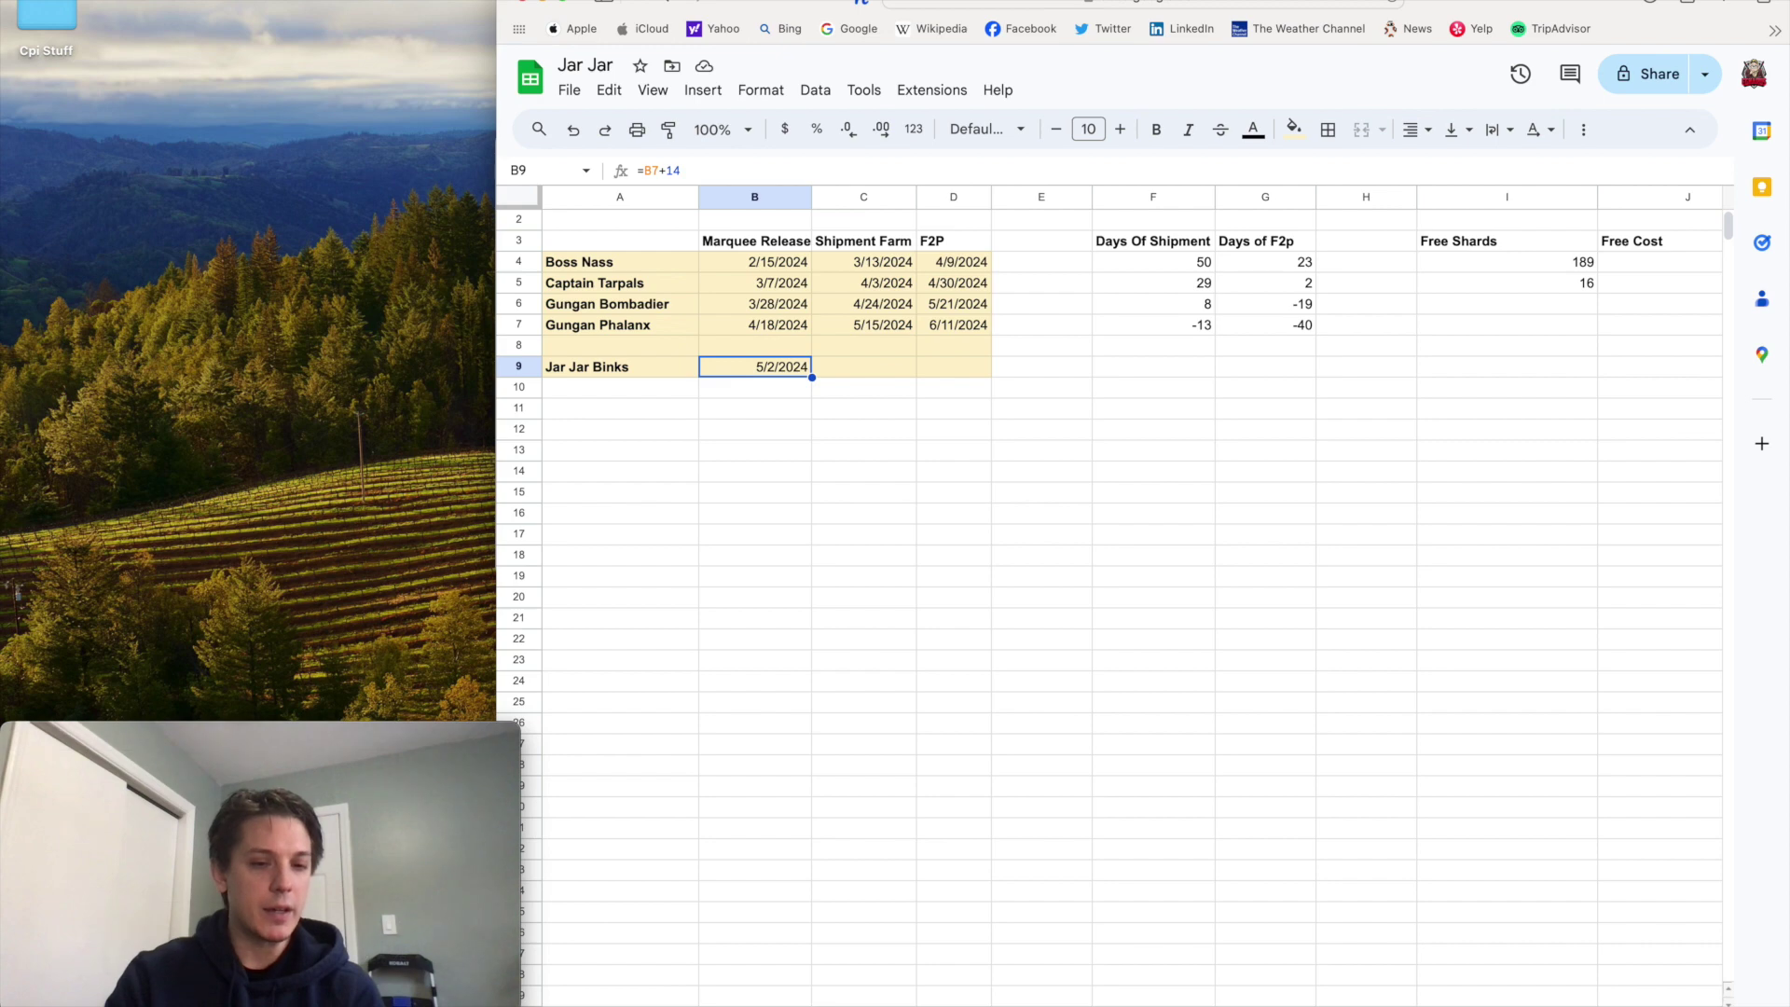
left_click(520, 733)
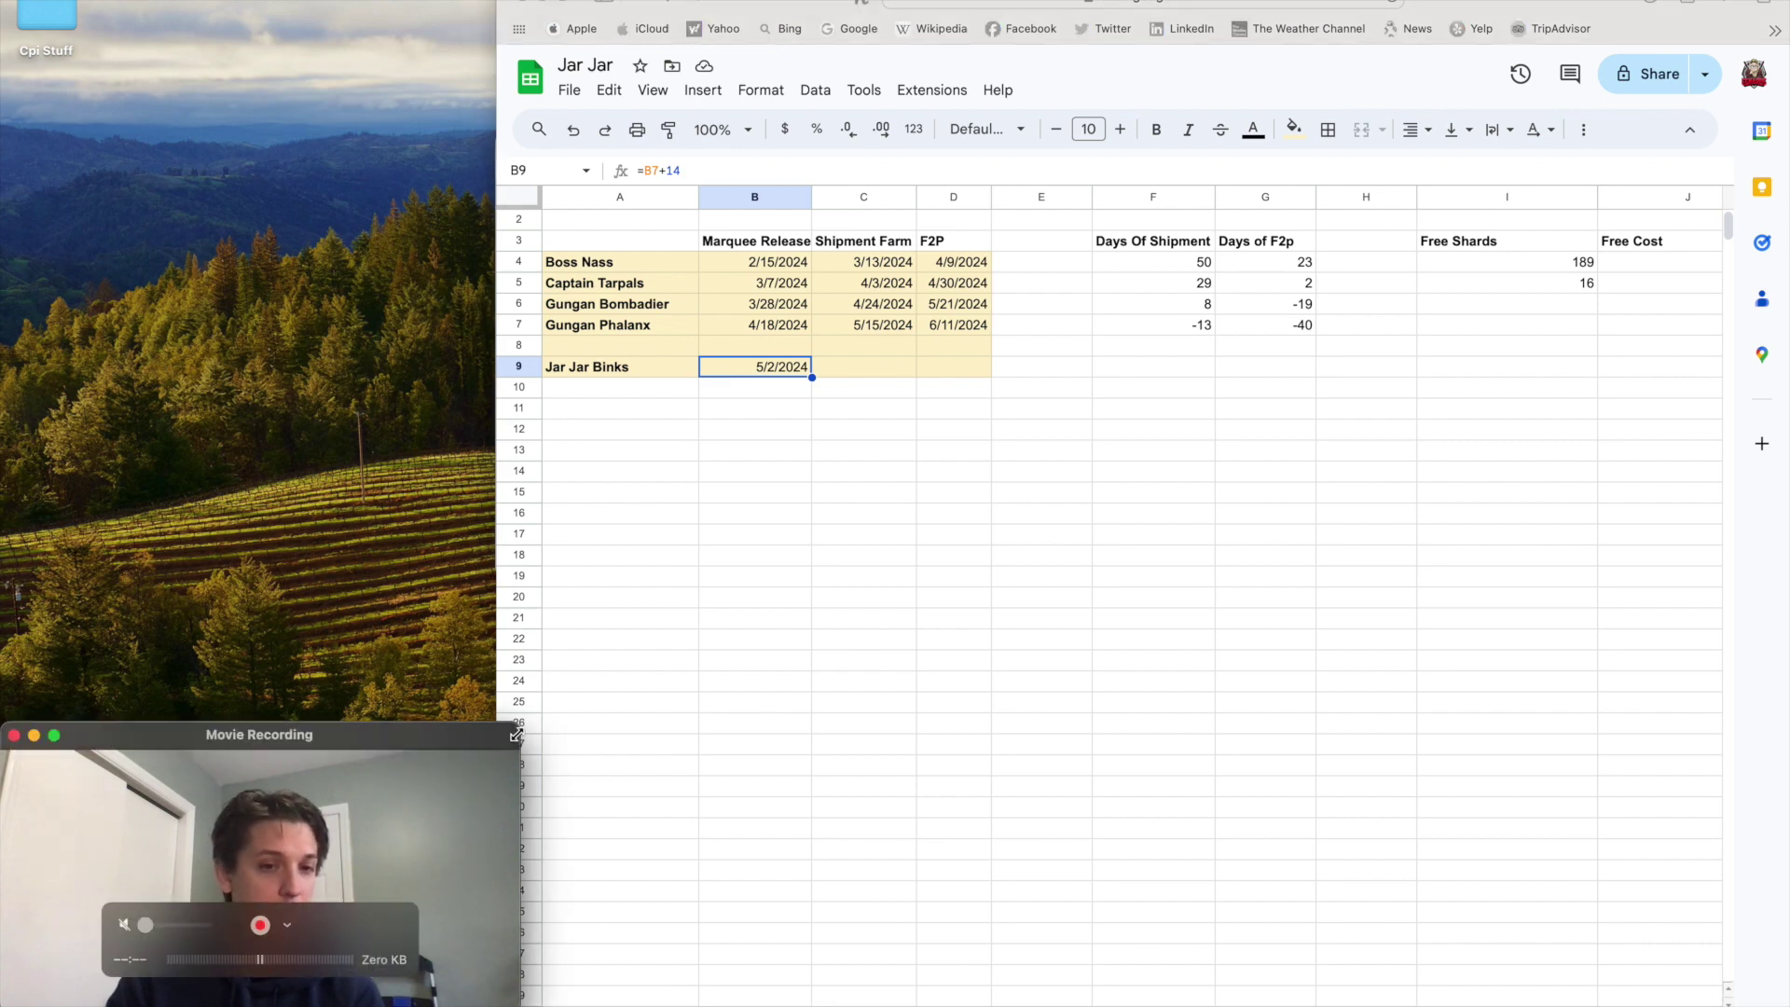
left_click_drag(520, 730, 1789, 2)
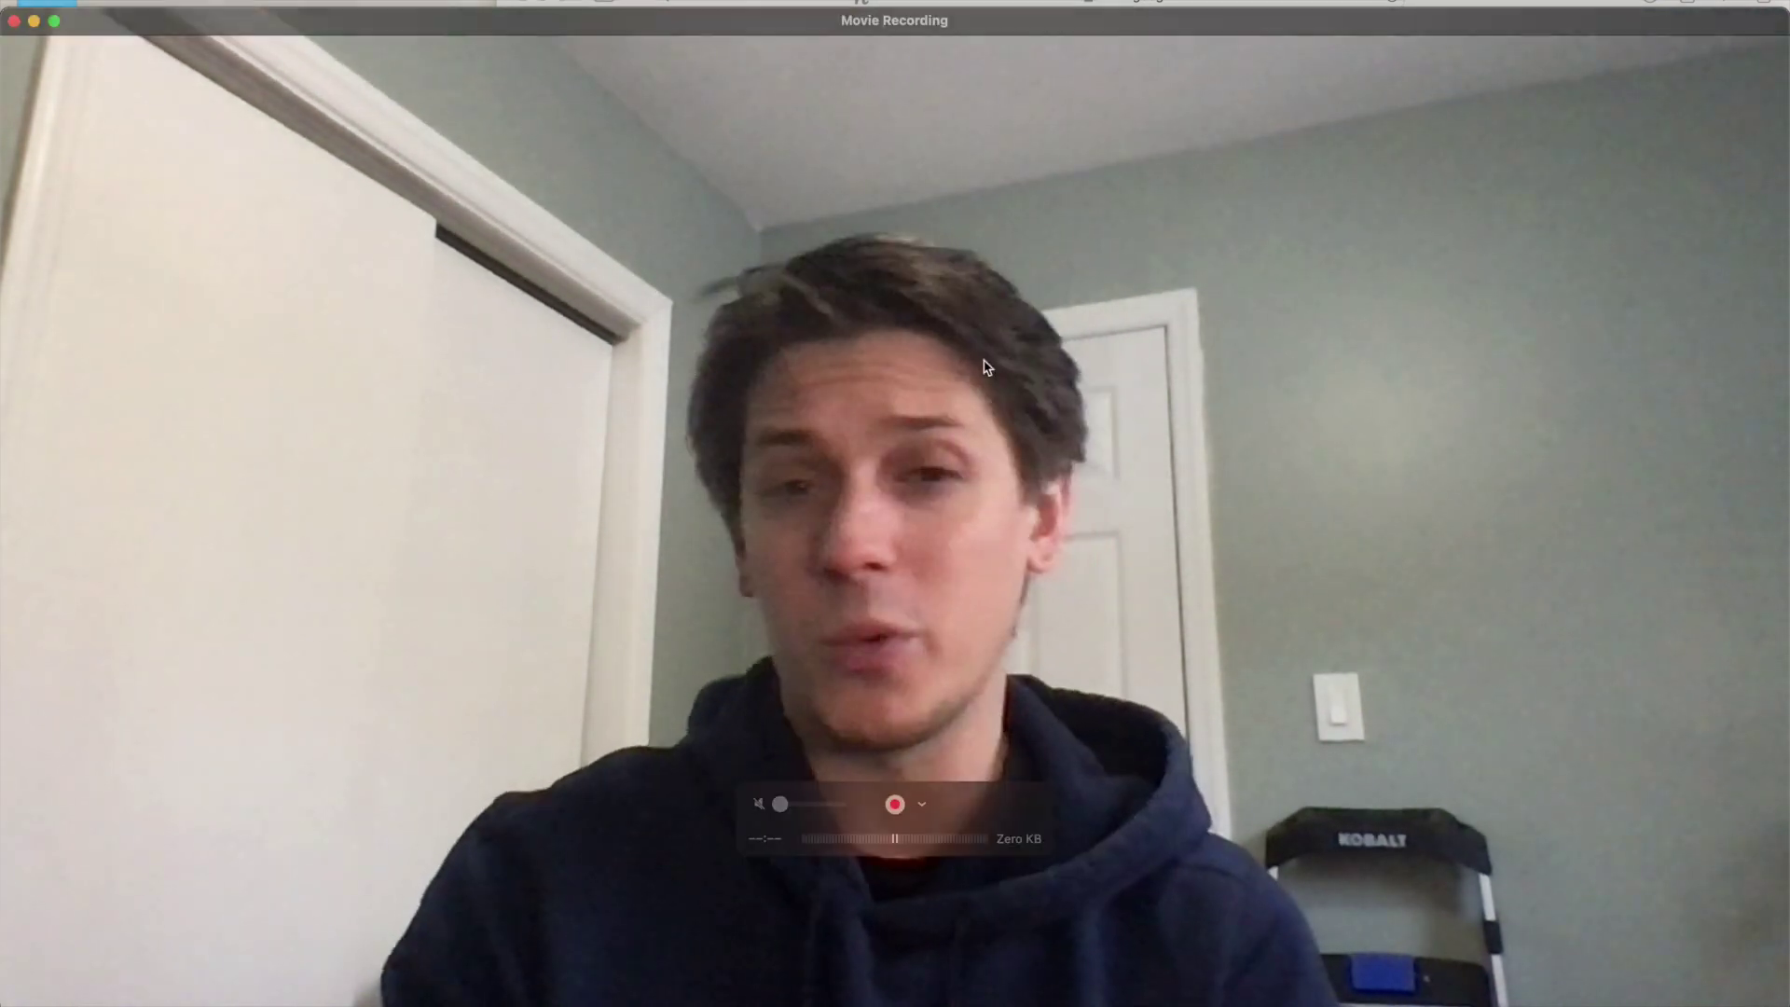